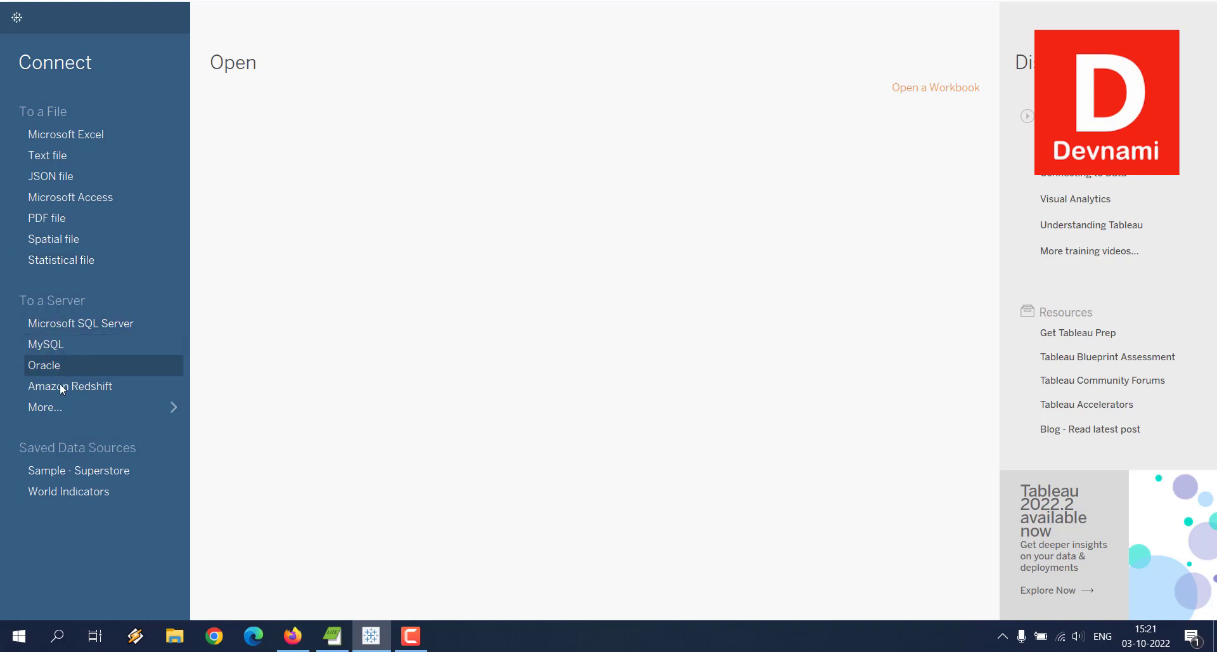
- Show all available server connectors, and open the Local instance MySQL80 connection in MySQL Workbench 8.0 CE
left_click(44, 408)
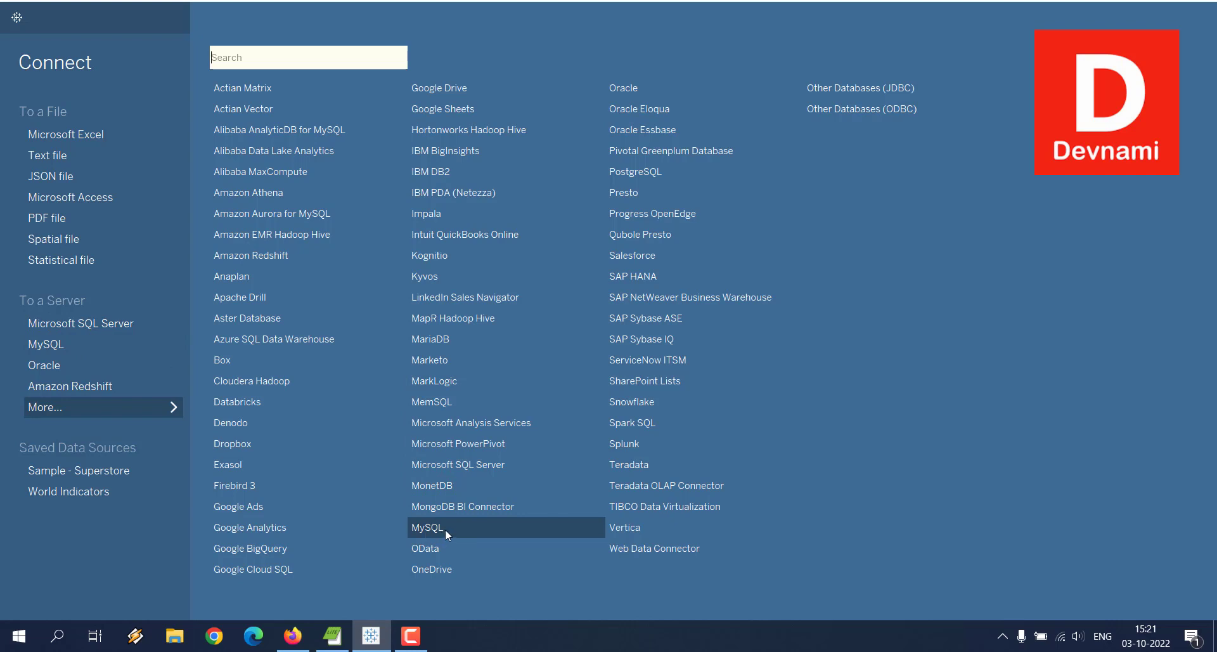
left_click(11, 634)
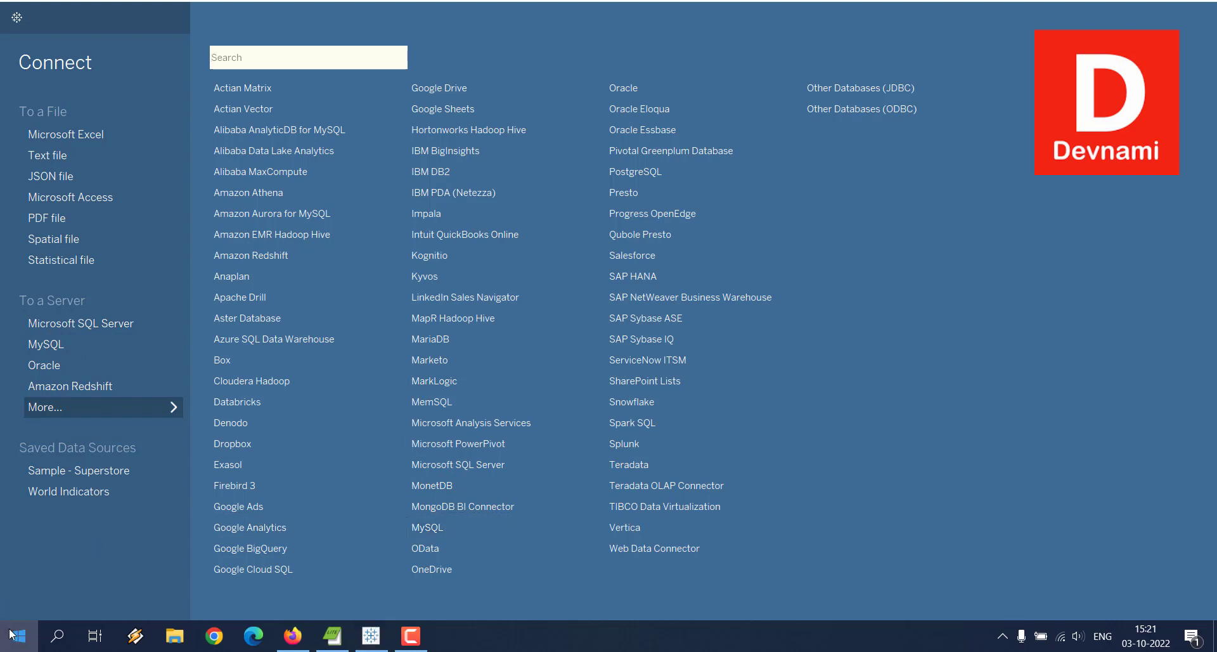
scroll(232, 237, "down", 20)
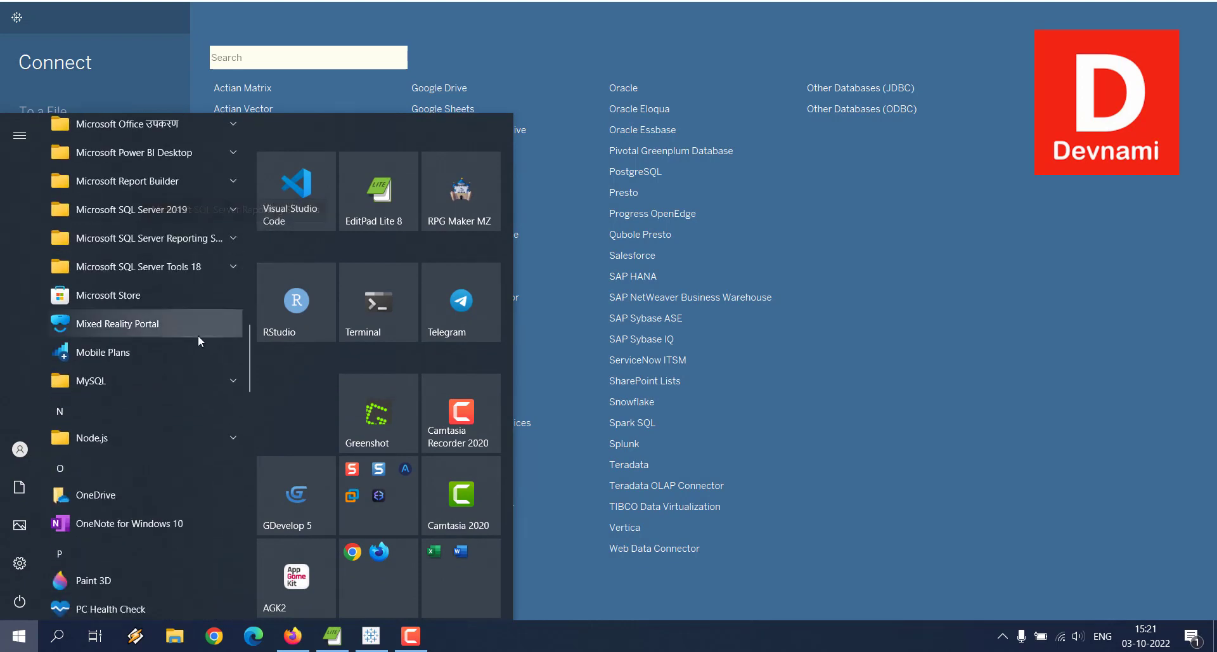
scroll(191, 346, "up", 3)
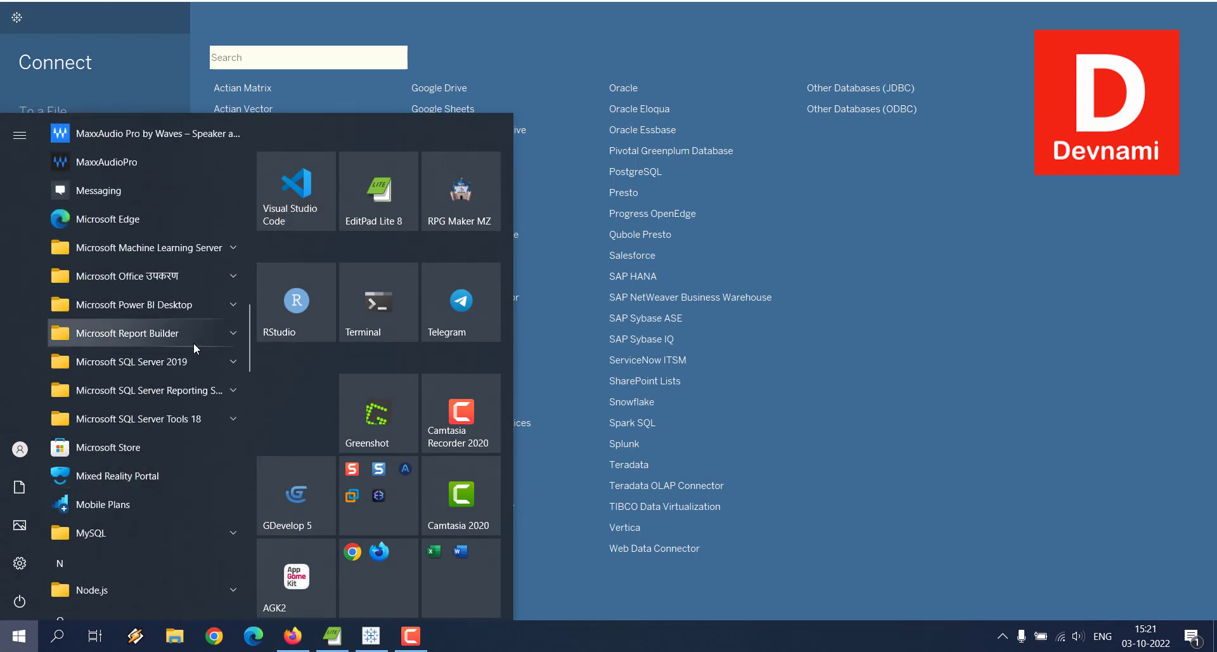
left_click(180, 522)
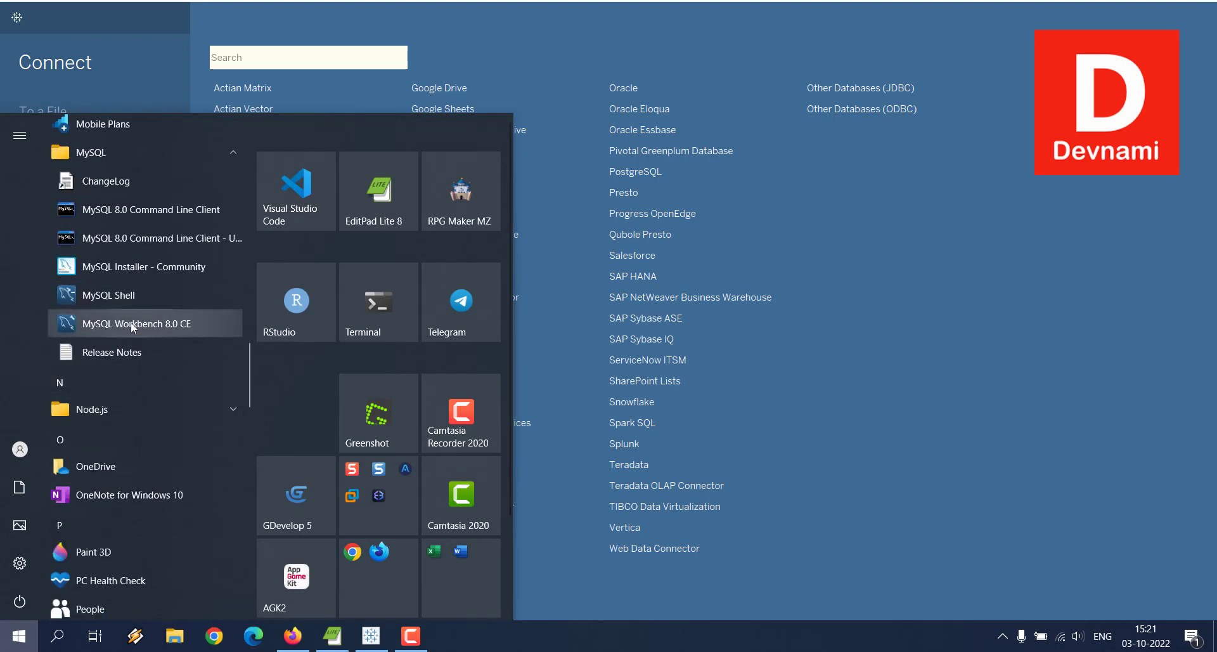
left_click(127, 325)
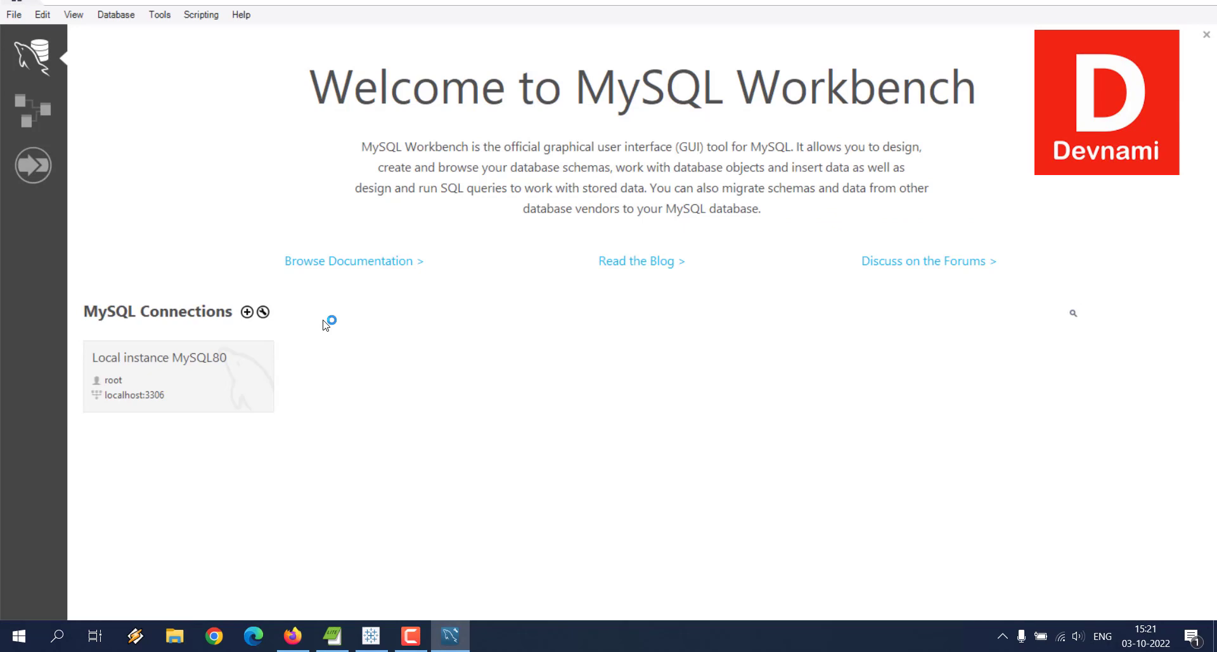
left_click(183, 367)
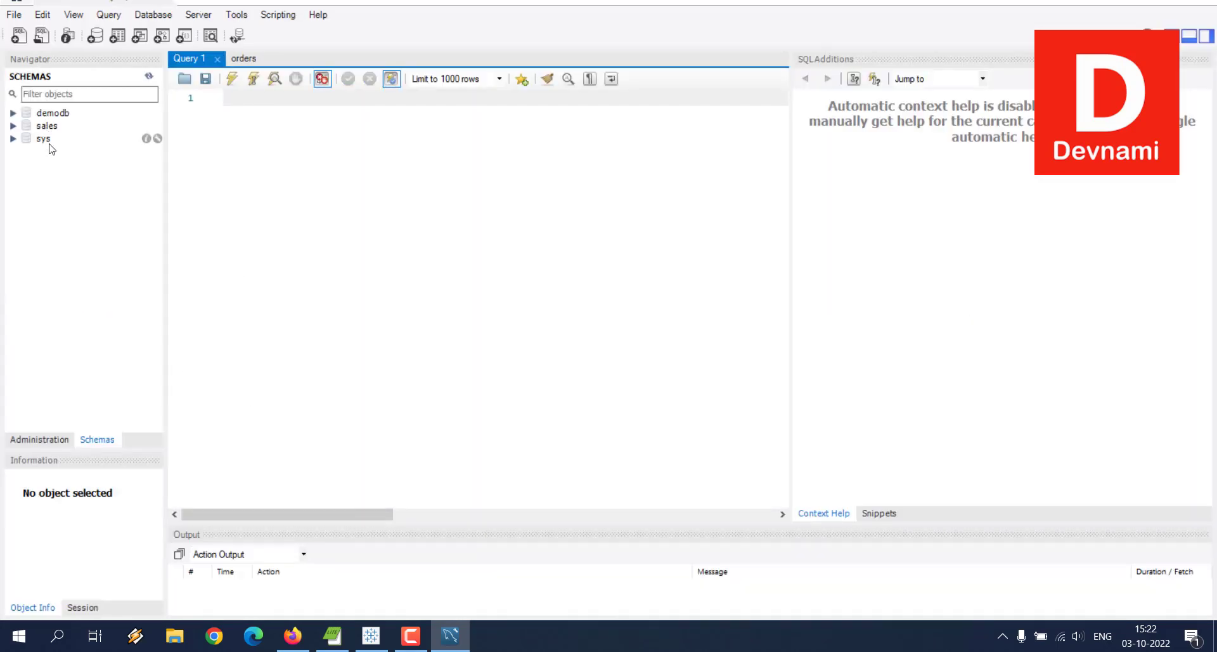
- Expand the tables of the demodb schema and look through the rows of the healthcare table
left_click(12, 113)
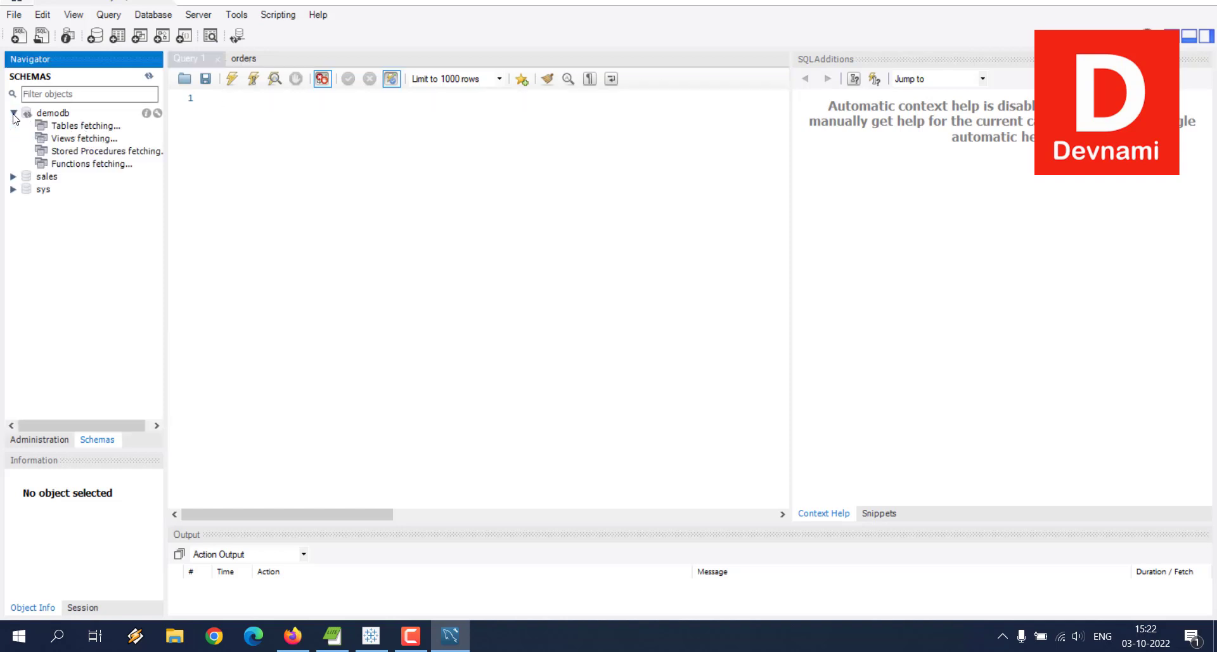
left_click(28, 126)
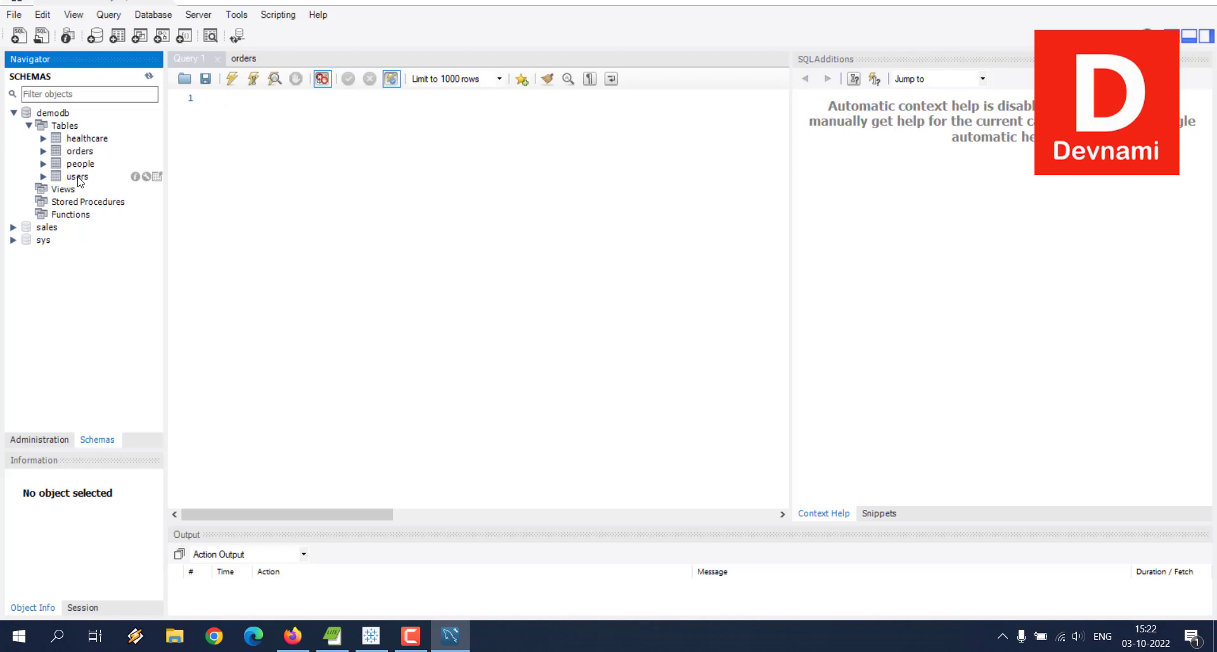
left_click(157, 138)
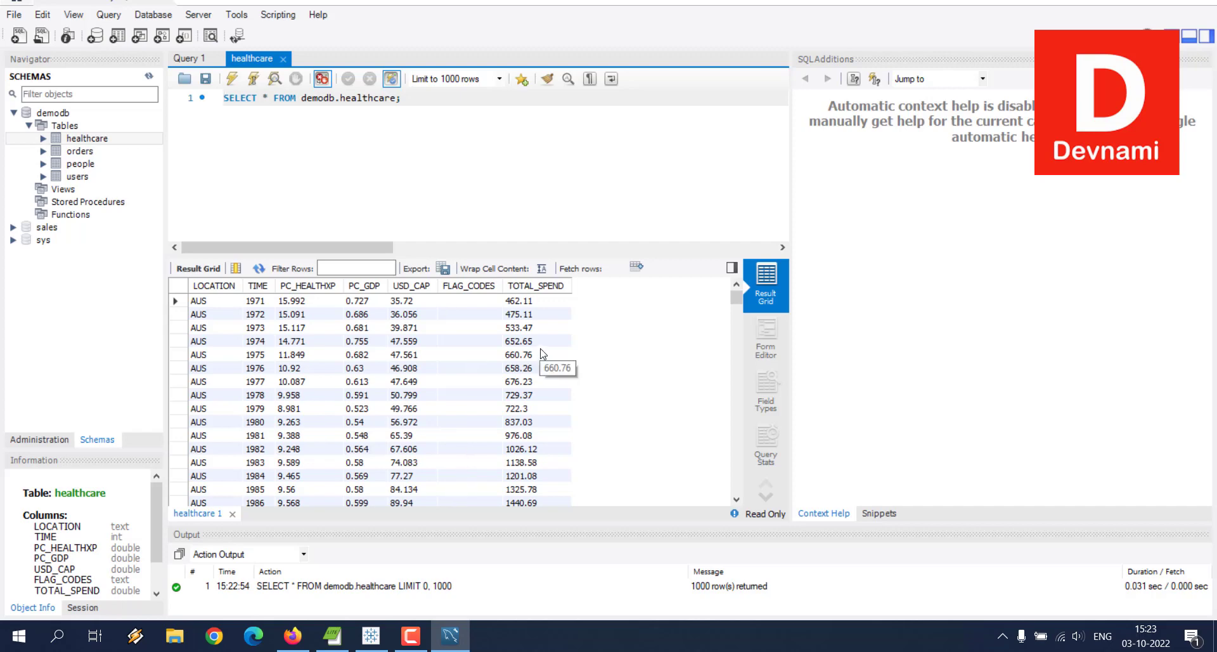
scroll(544, 354, "down", 3)
scroll(544, 353, "down", 20)
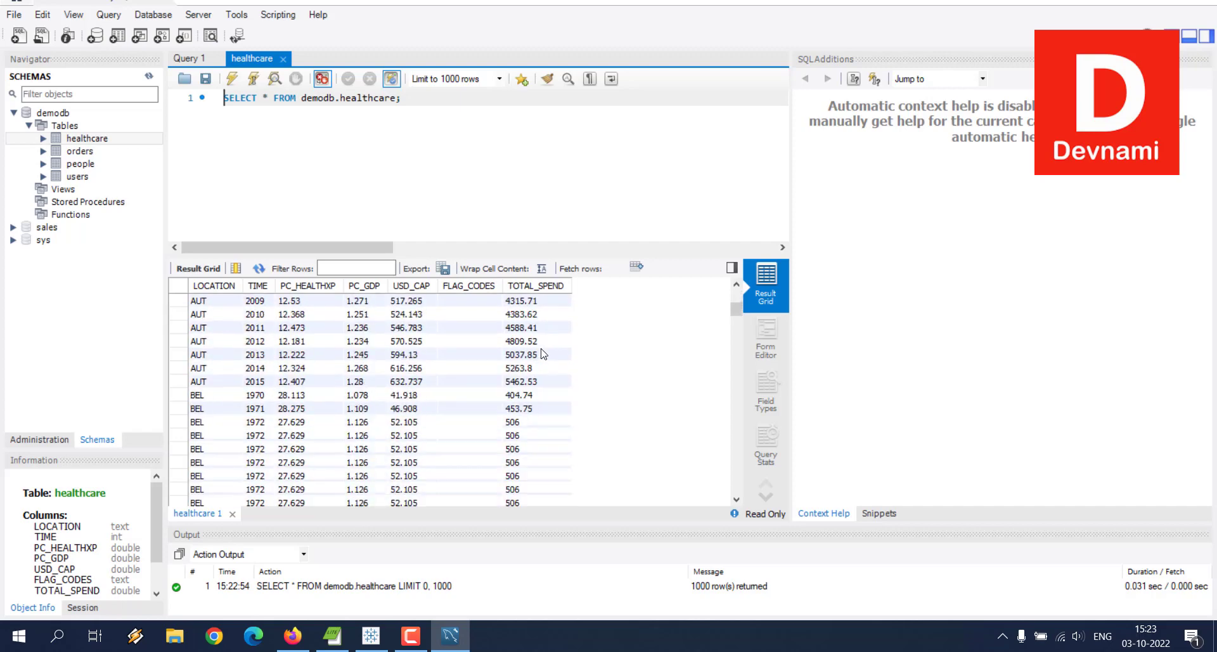
scroll(544, 354, "up", 20)
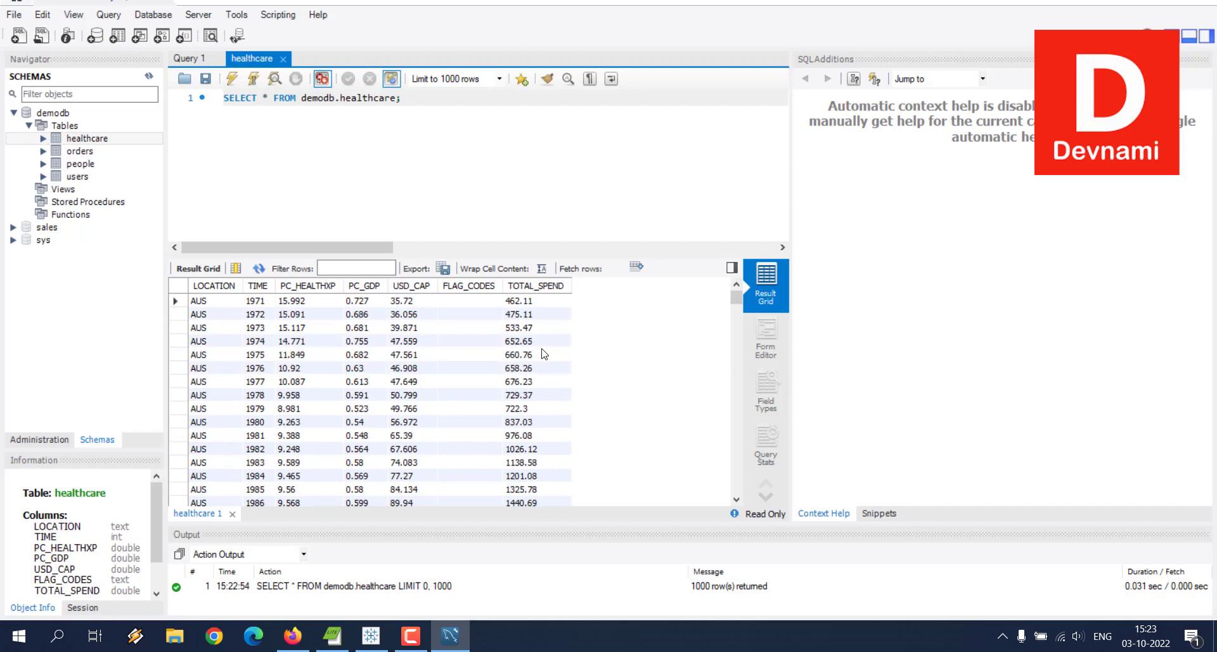
- Switch to Firefox, load datahub.io in a new tab and open its Health Care Data collection
left_click(294, 636)
key("ctrl+t")
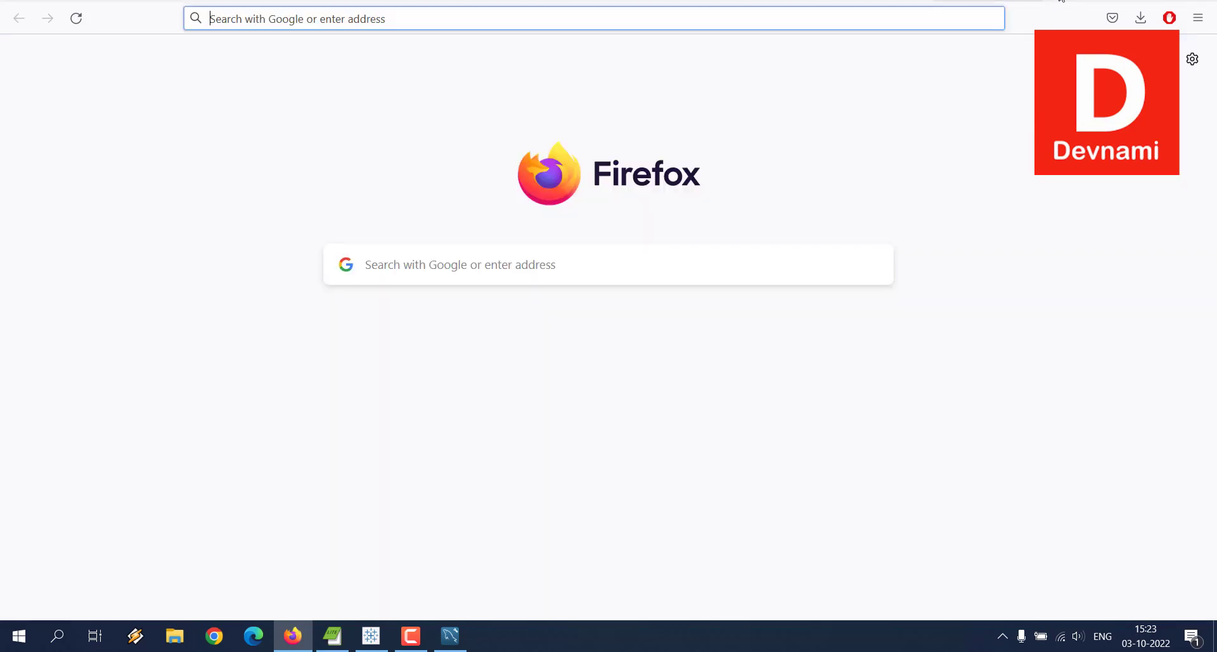
type("datahub.io")
key("Return")
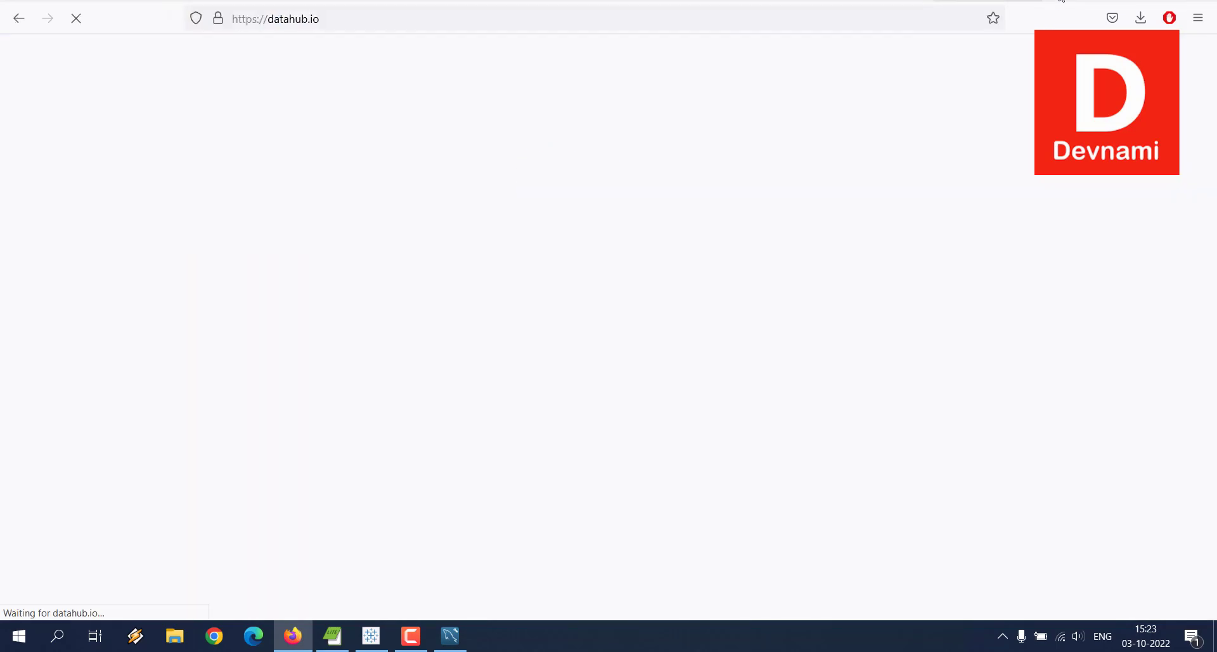
left_click_drag(146, 222, 507, 285)
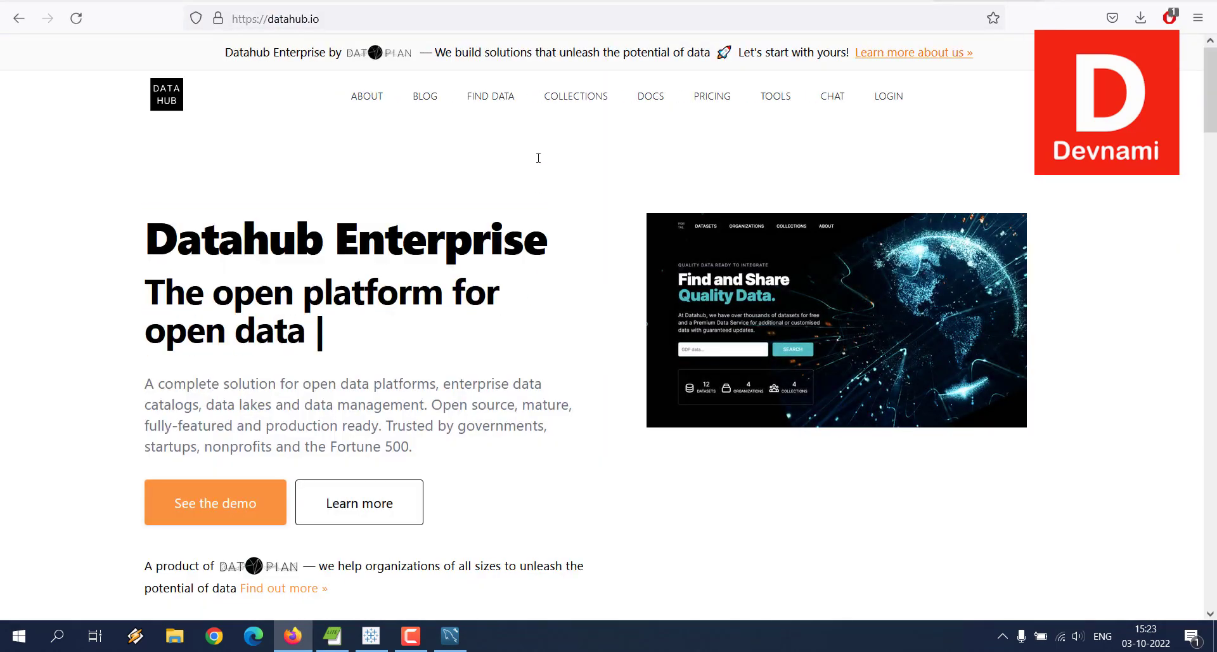
left_click(564, 98)
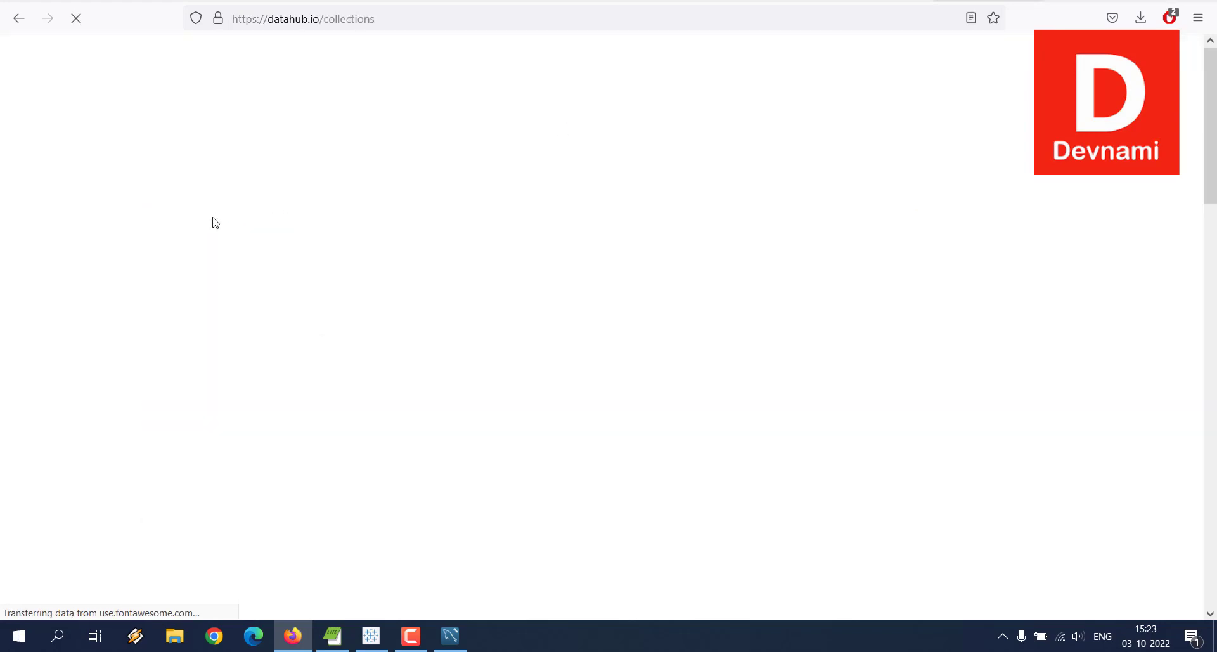
scroll(288, 172, "down", 4)
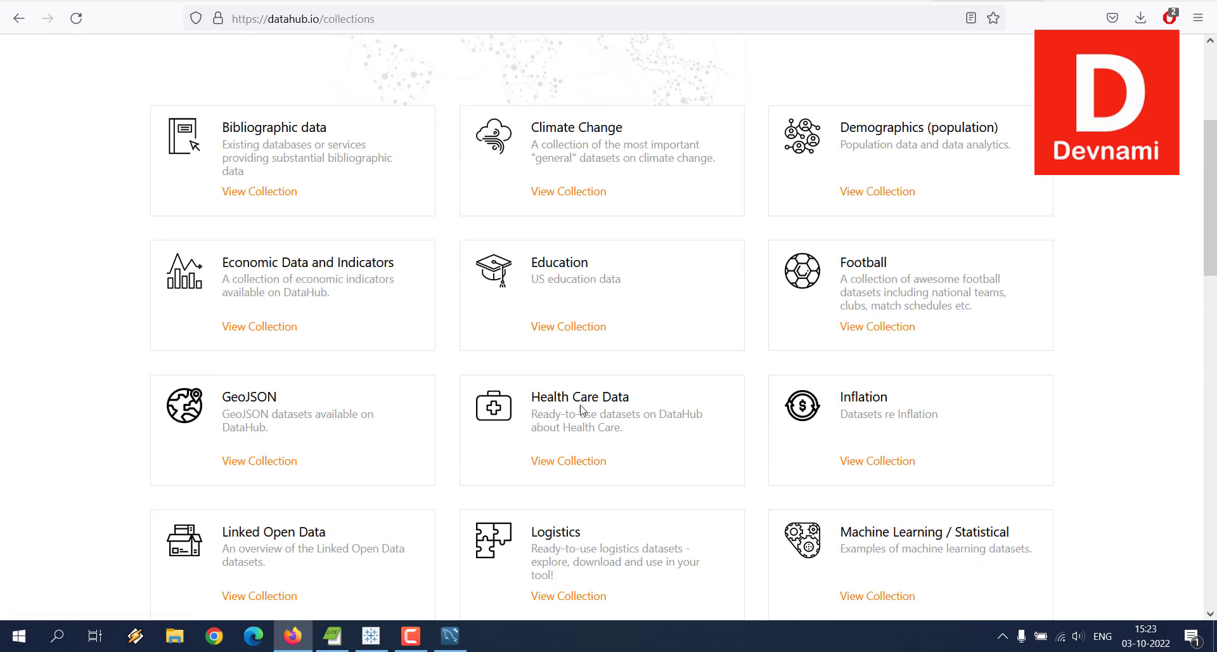
left_click(562, 399)
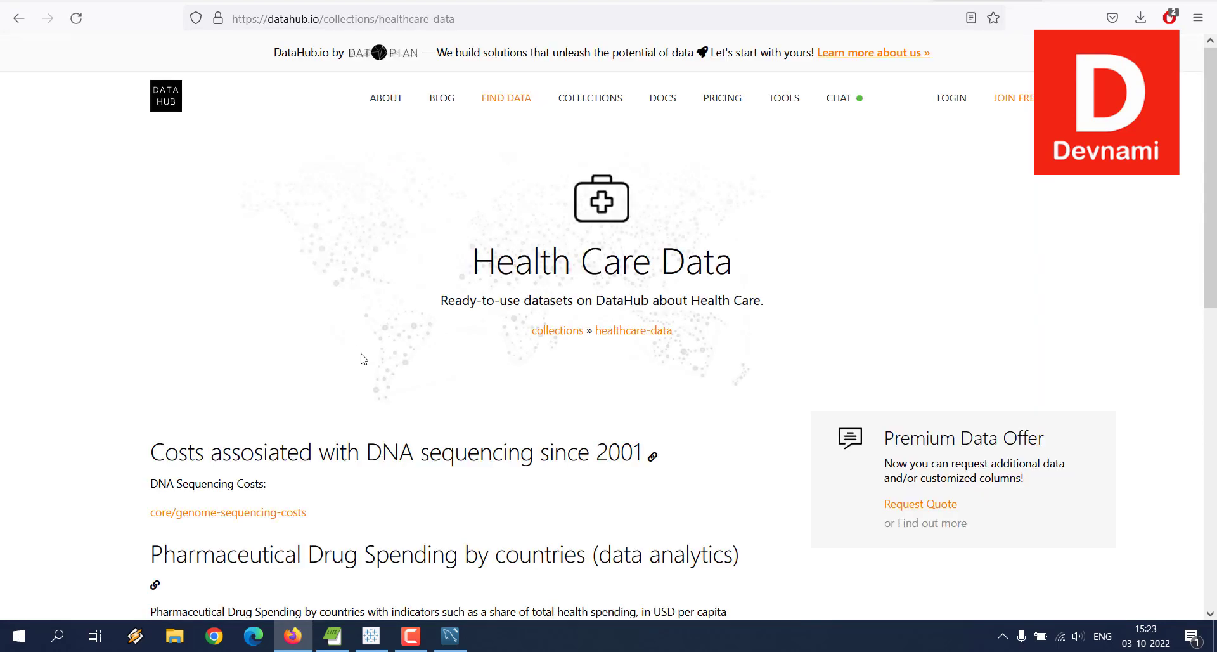
- Switch to MySQL Workbench and look at the table data import option for the healthcare table
left_click(463, 645)
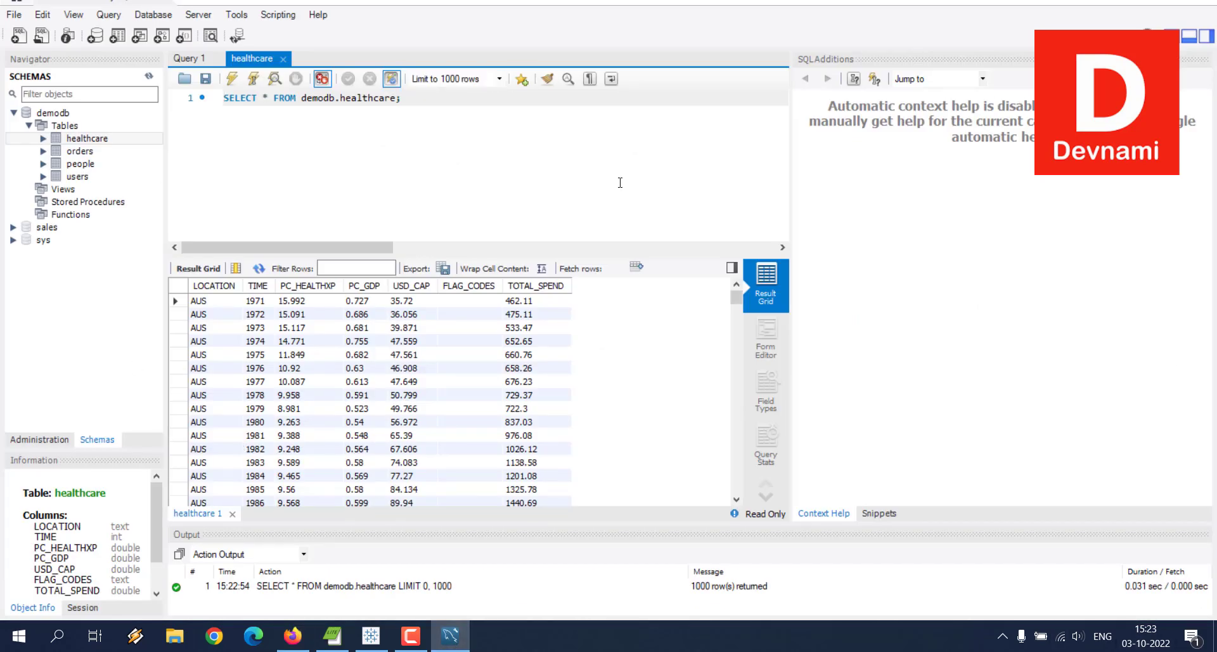
right_click(81, 137)
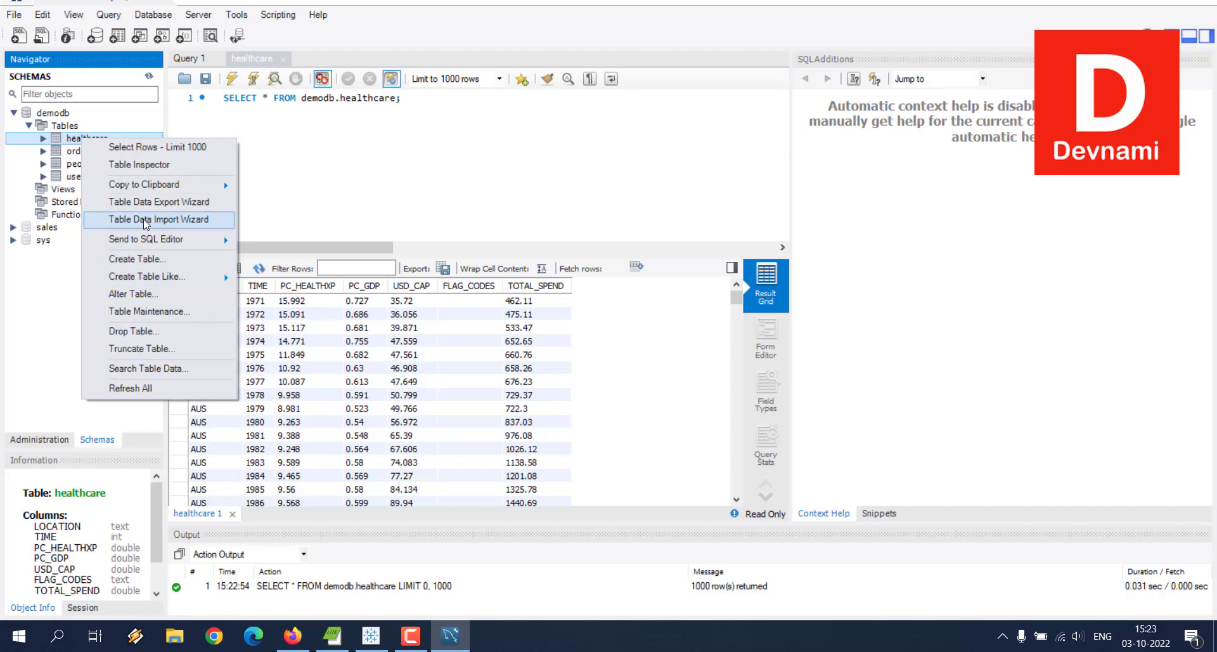
left_click(430, 170)
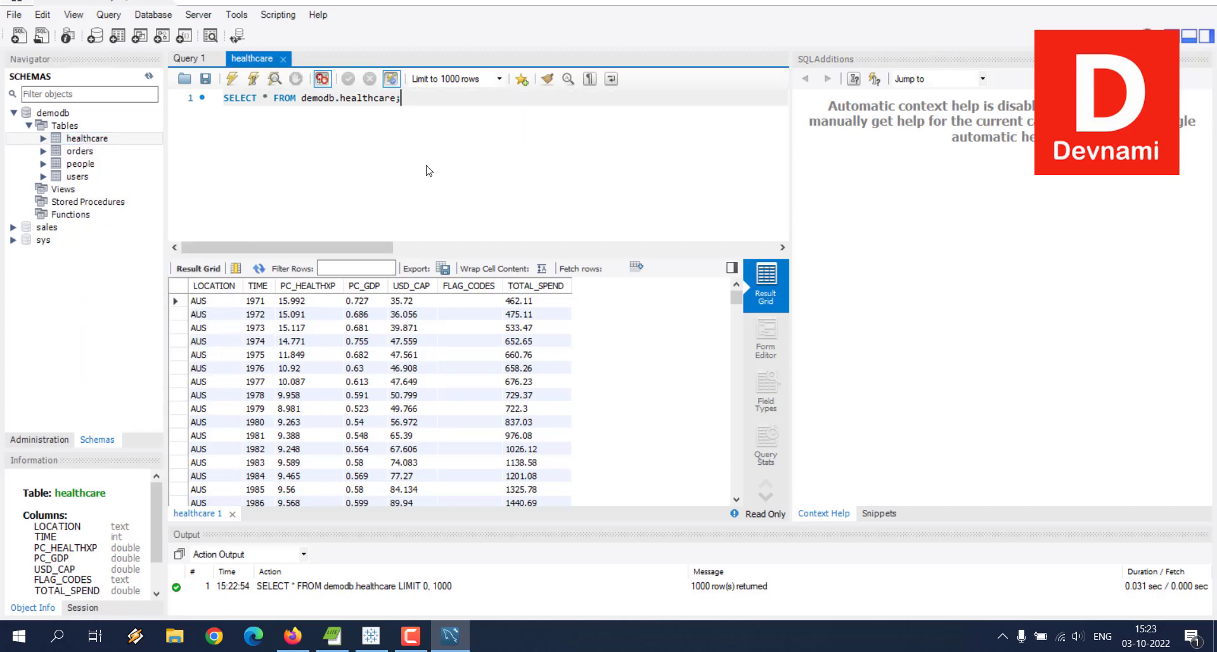
- Review the datasets in the Health Care Data collection in Firefox and return to MySQL Workbench
left_click(292, 635)
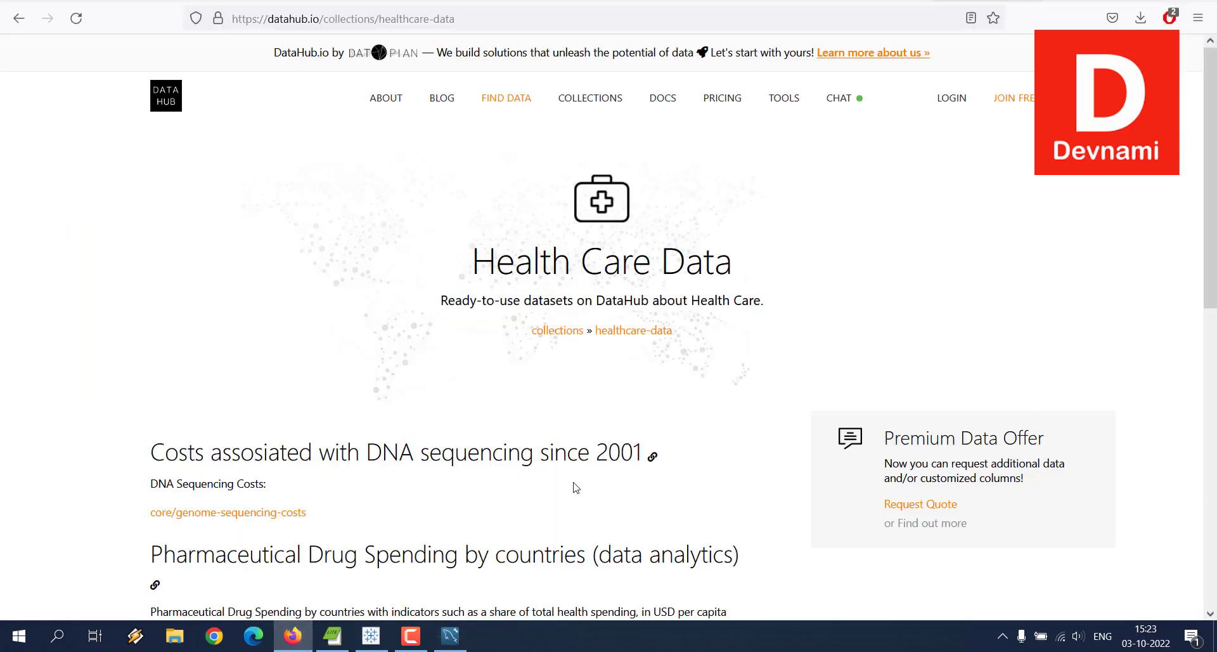
scroll(277, 323, "down", 3)
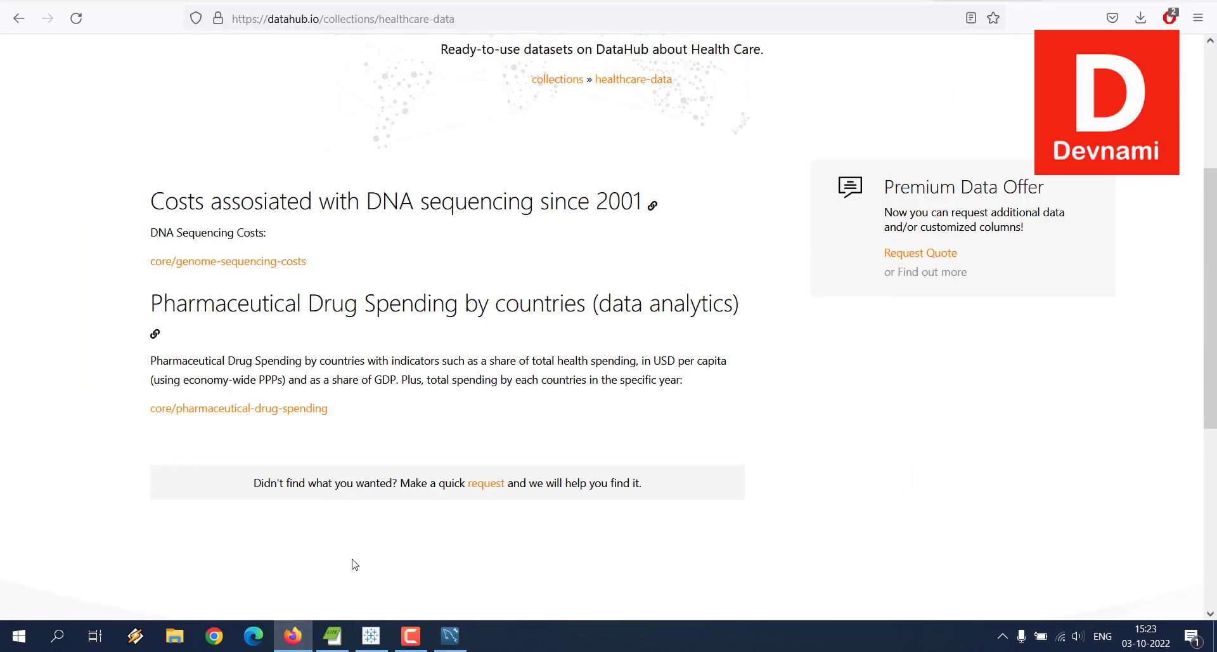
left_click(453, 637)
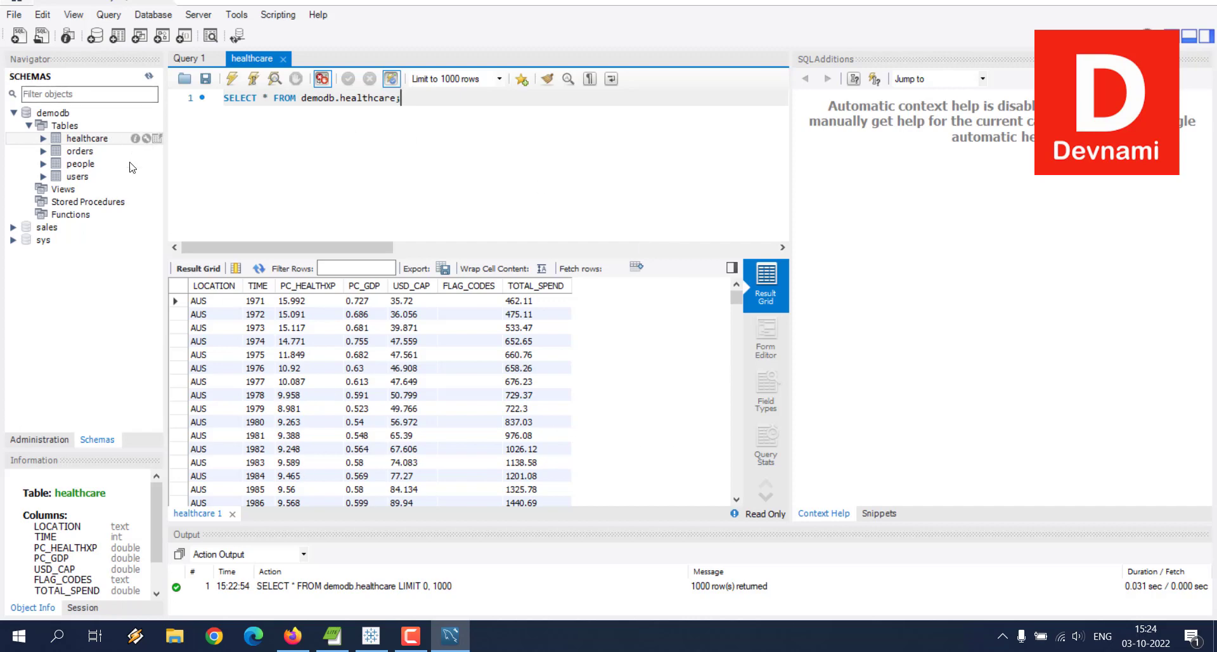
- Switch to Tableau and sign in to the MySQL server localhost with username root and the account password
left_click(374, 635)
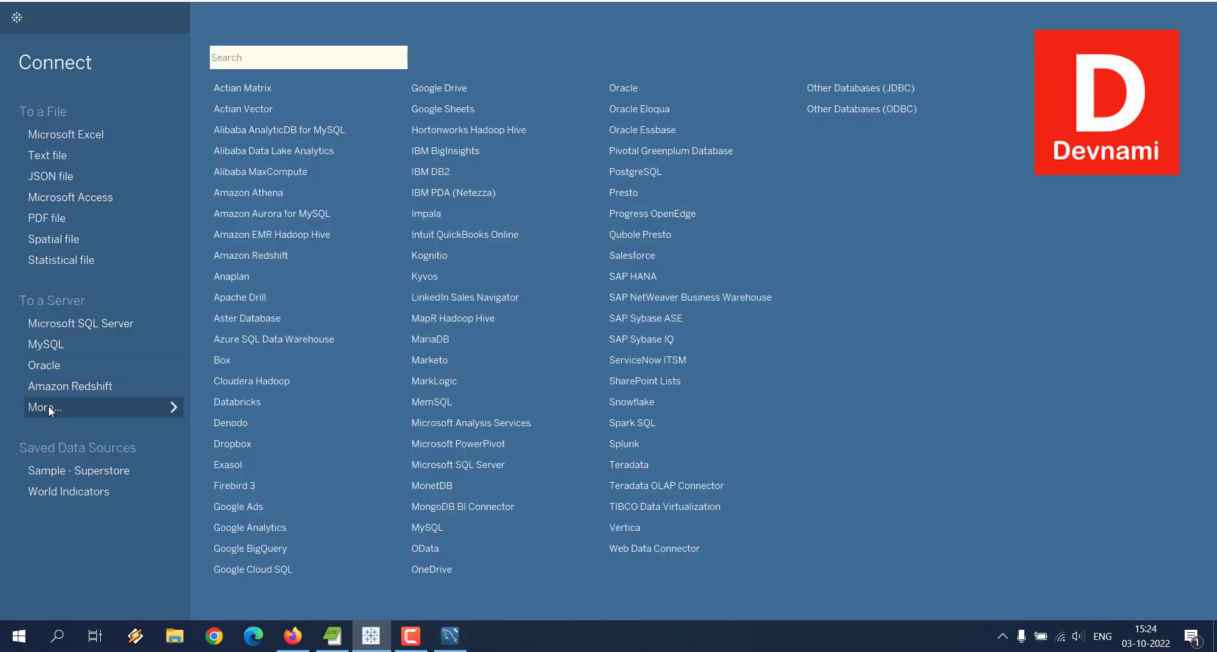
left_click(43, 347)
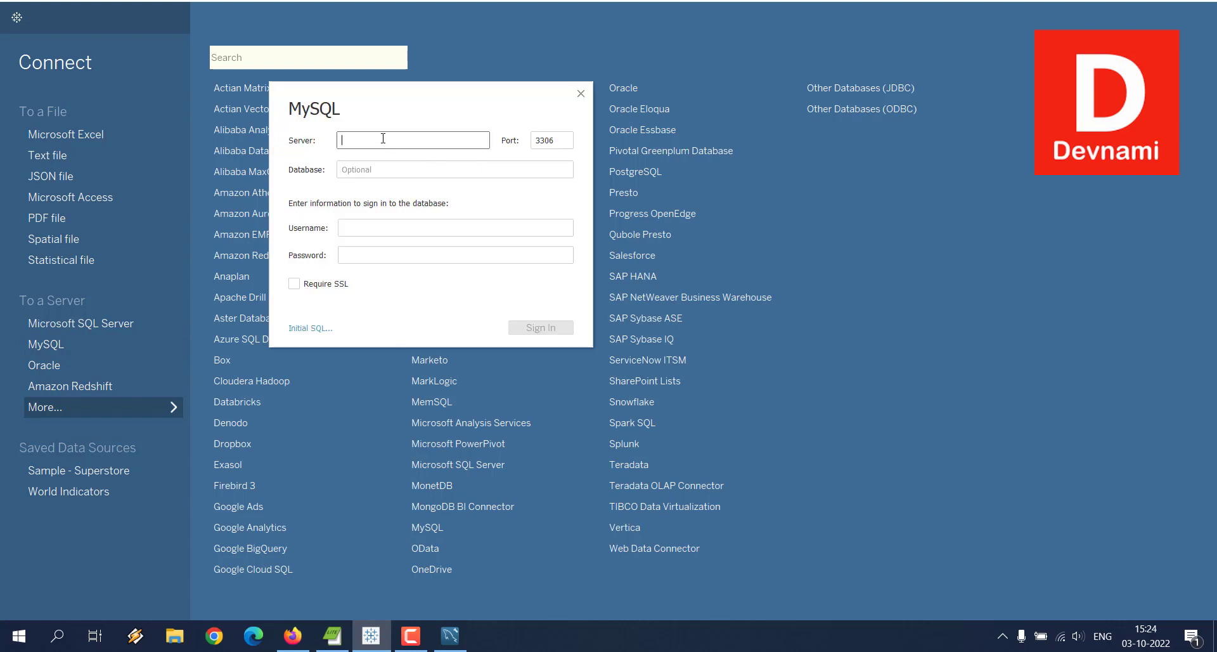
type("localhost")
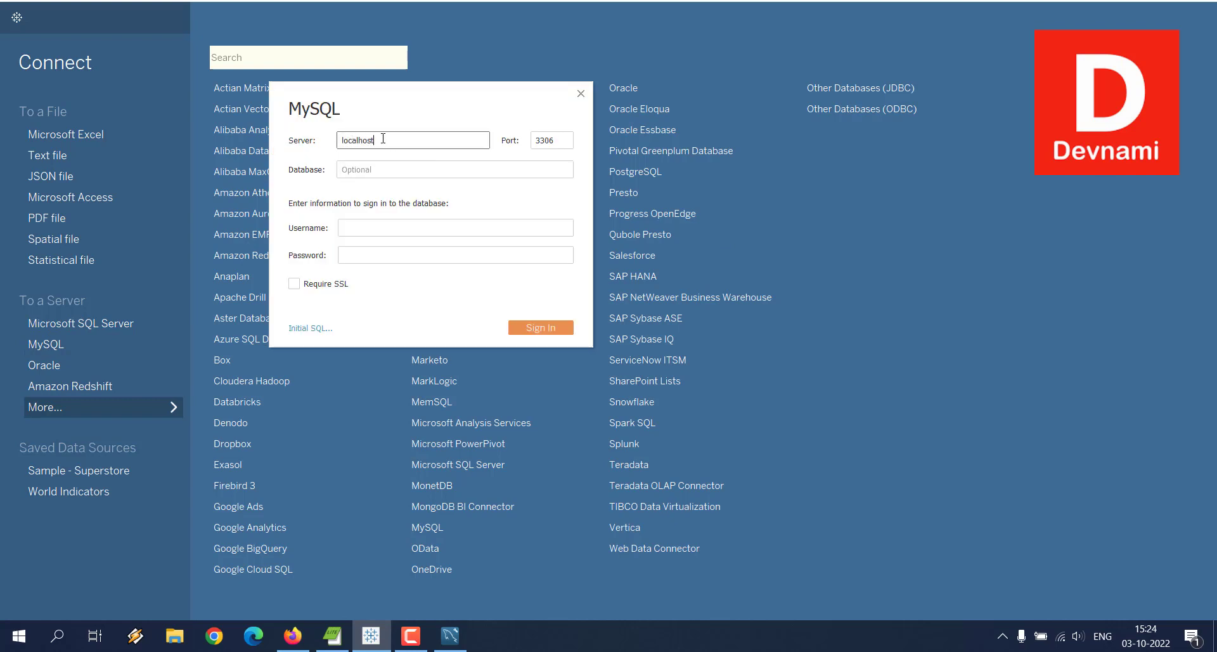
left_click(360, 224)
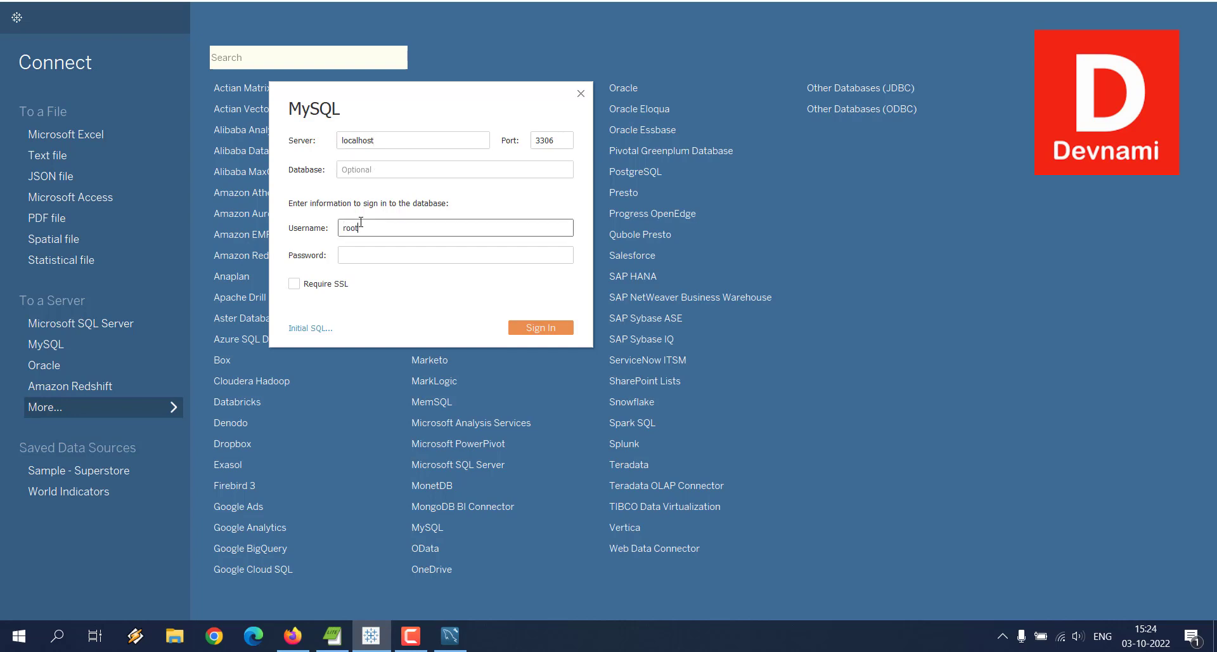
key("Tab")
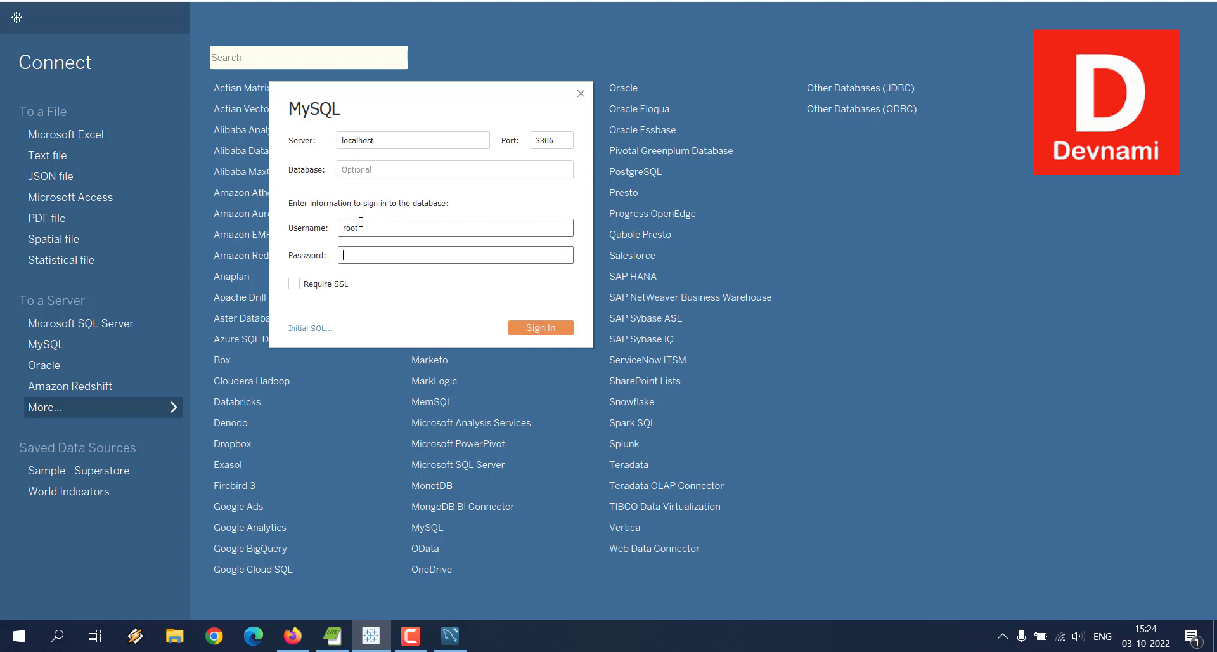
type("••••")
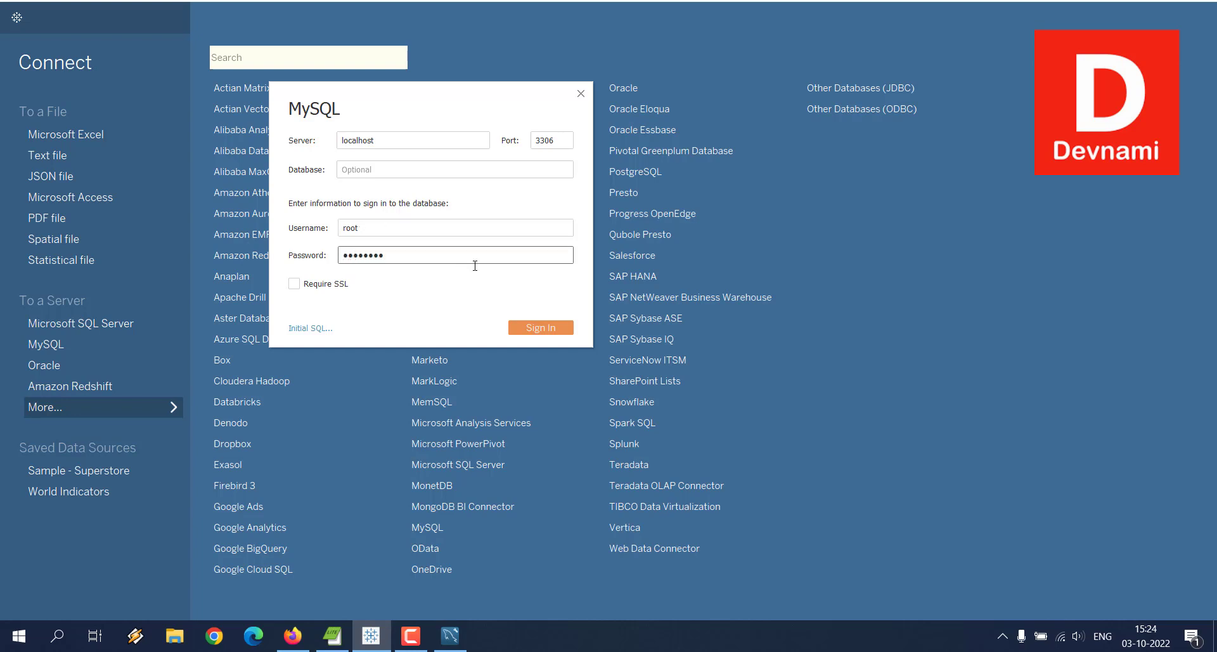
left_click(538, 328)
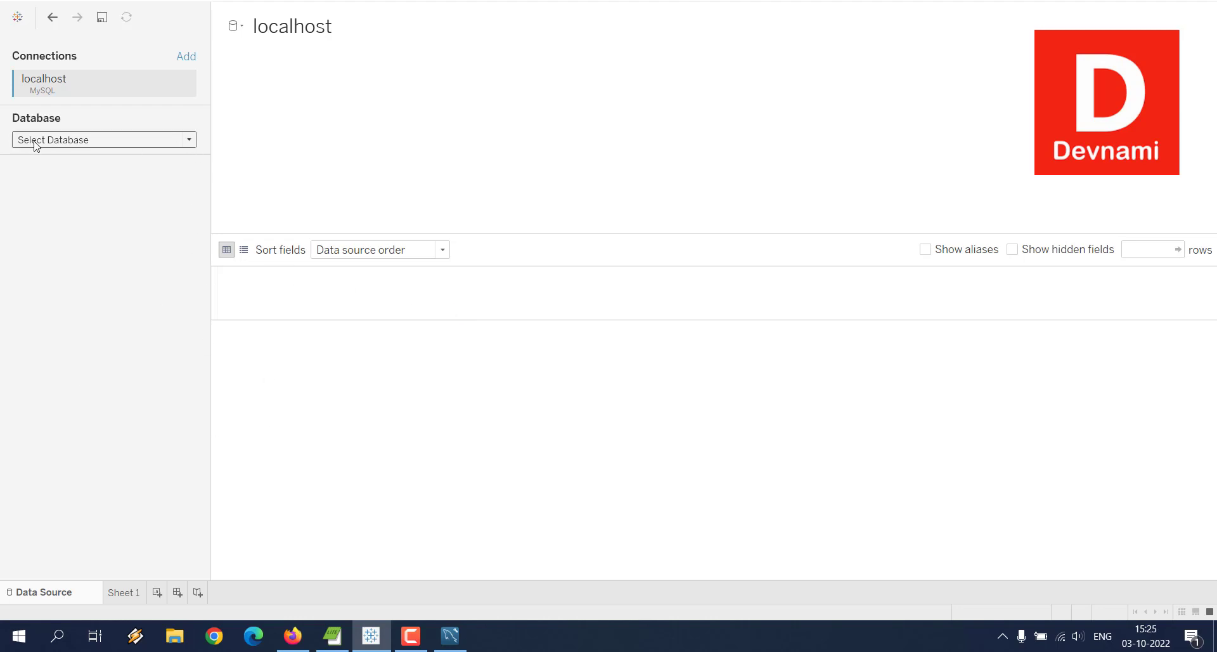
- Check the schemas in MySQL Workbench, return to Tableau and select demodb as the database
left_click(53, 141)
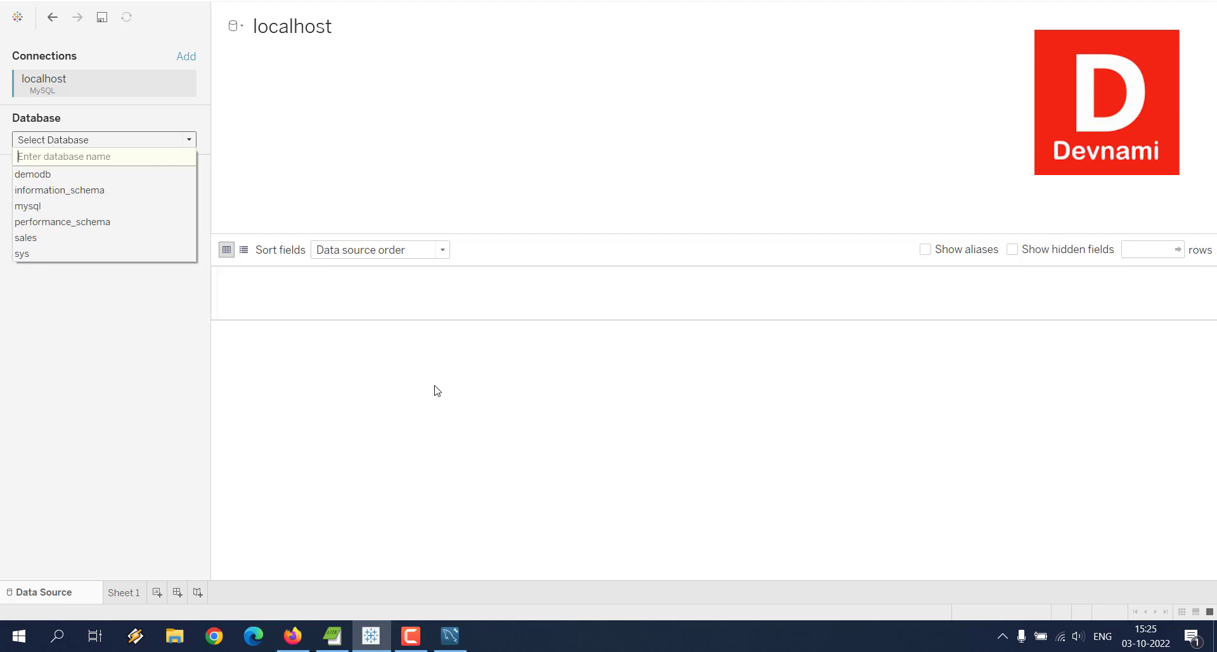
left_click(450, 635)
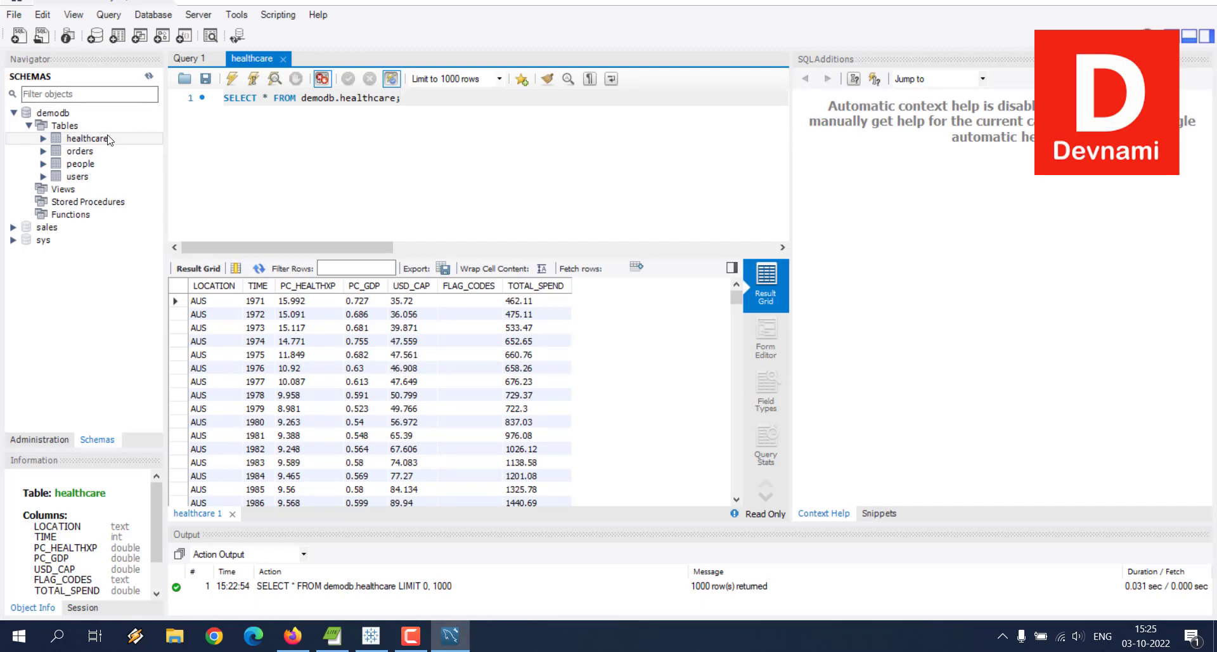
left_click(370, 636)
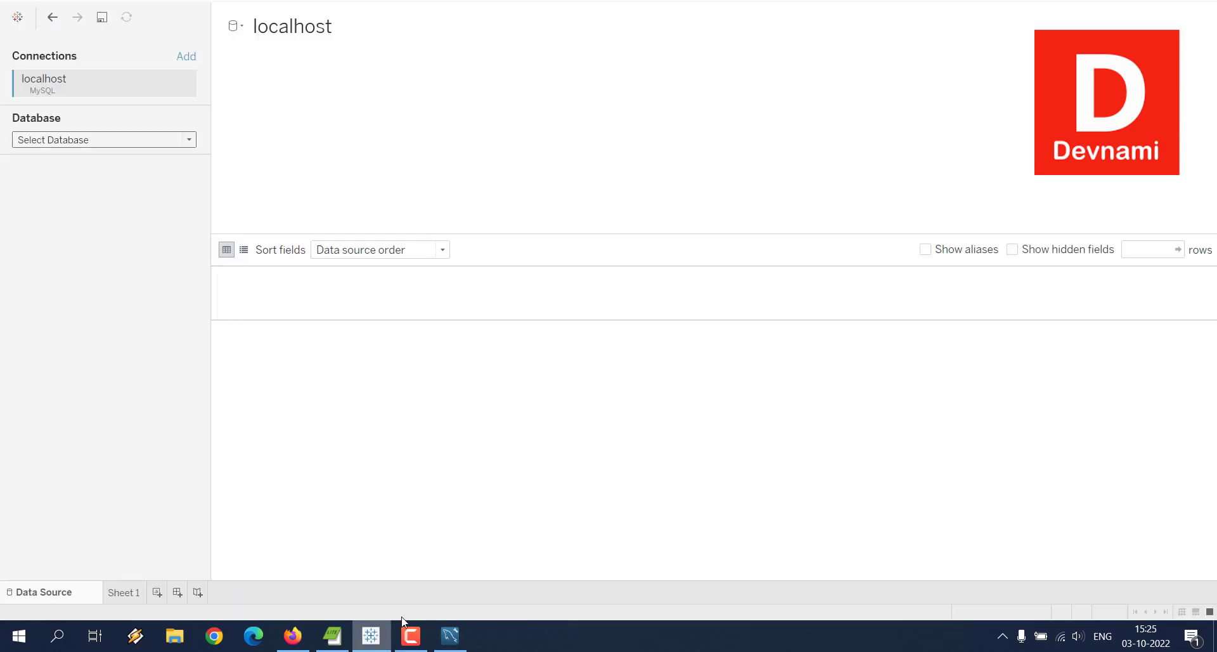
left_click(56, 141)
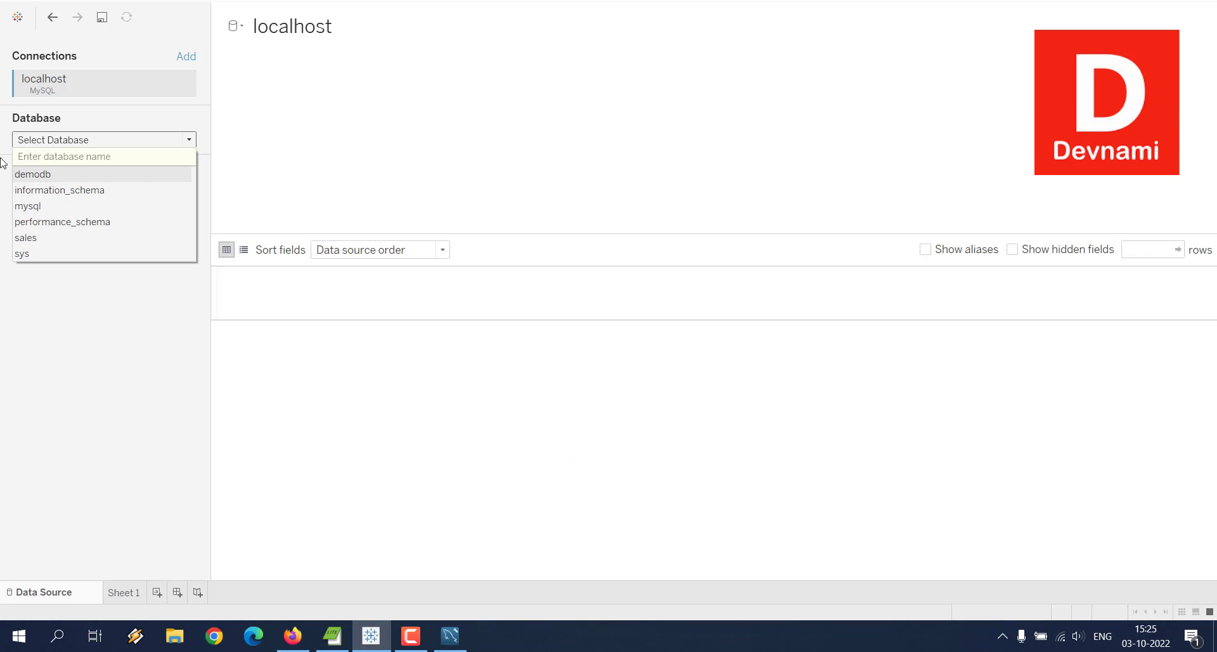
left_click(175, 169)
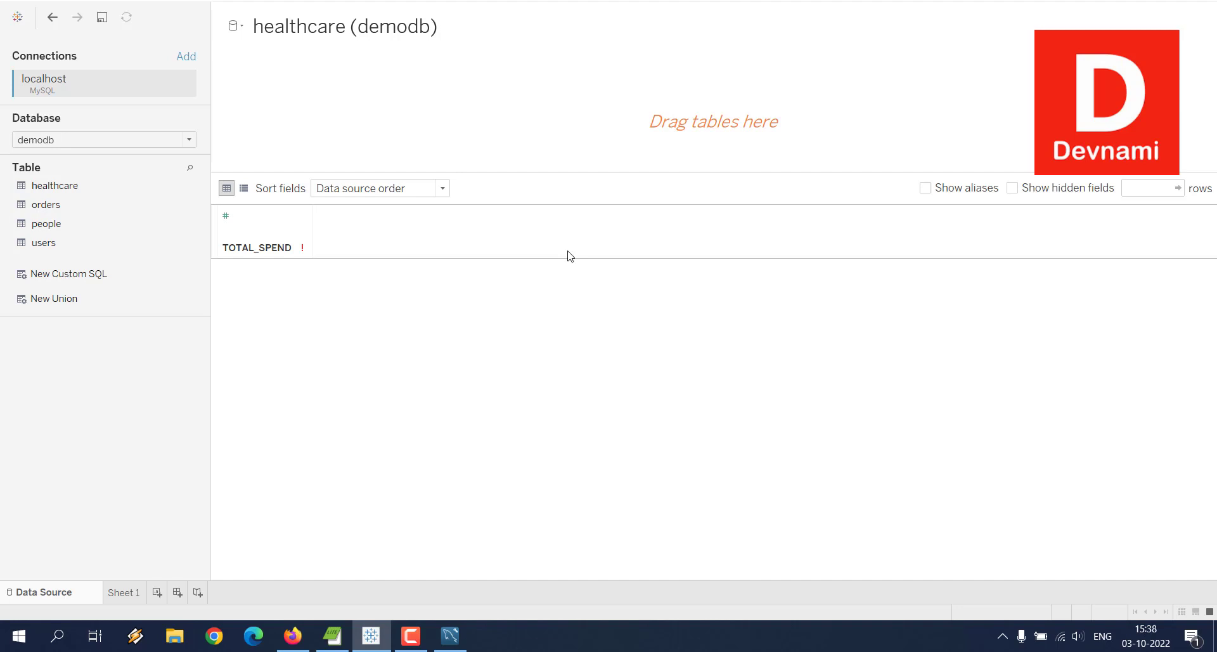
- Review the available databases and add the healthcare table from demodb to the data source canvas
left_click(36, 141)
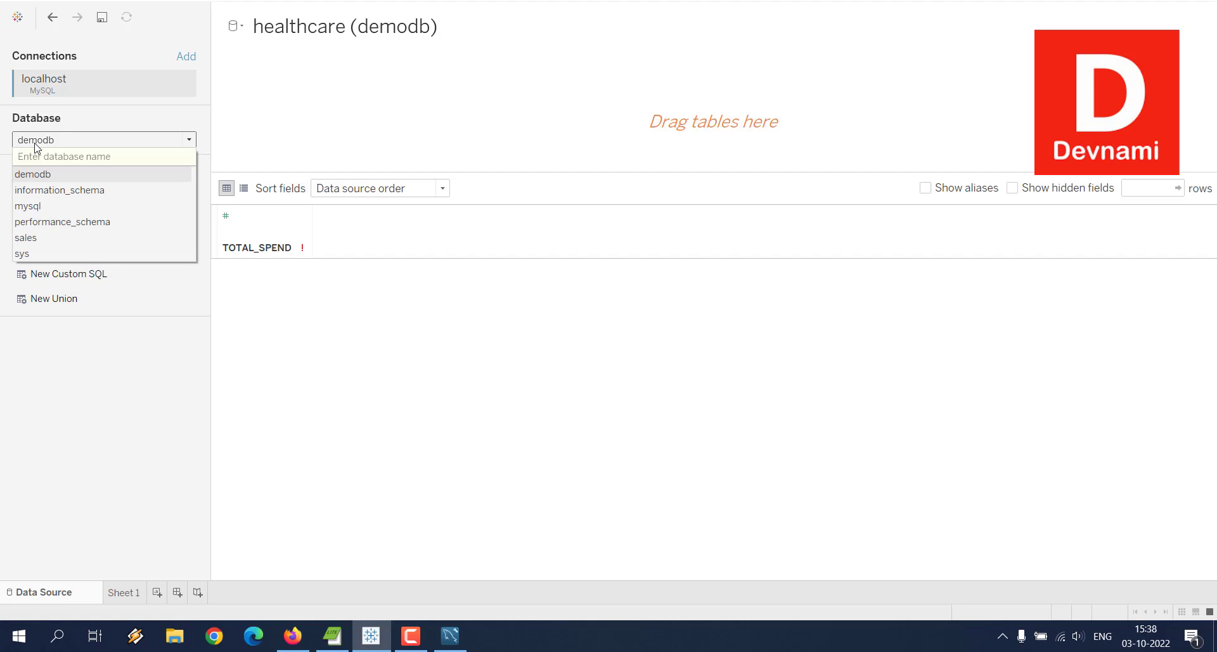
left_click(318, 142)
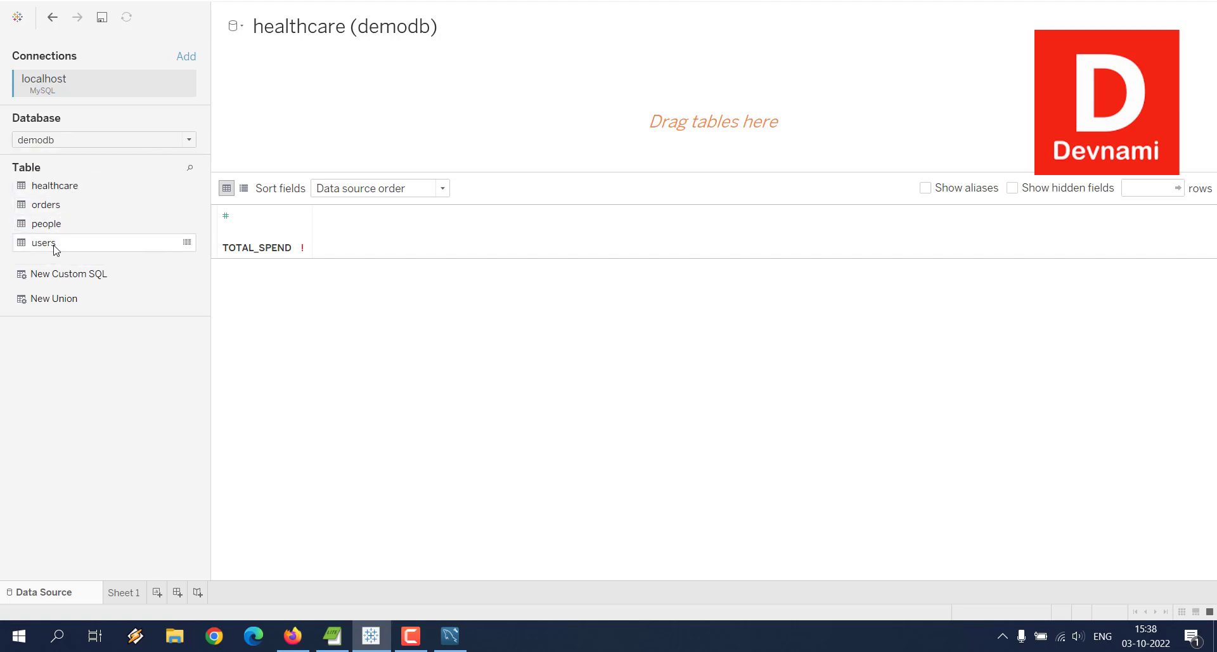
left_click_drag(65, 195, 326, 100)
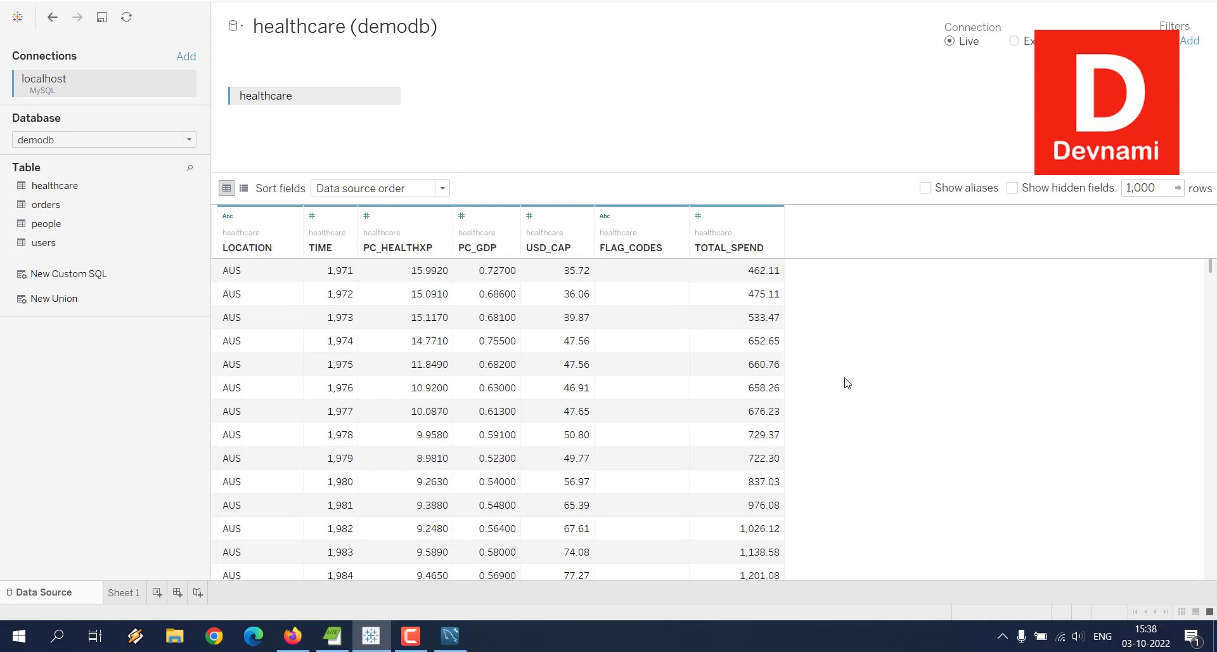
- Look over the healthcare fields and the analytics options in Sheet 1, then return to the data source page
left_click(128, 593)
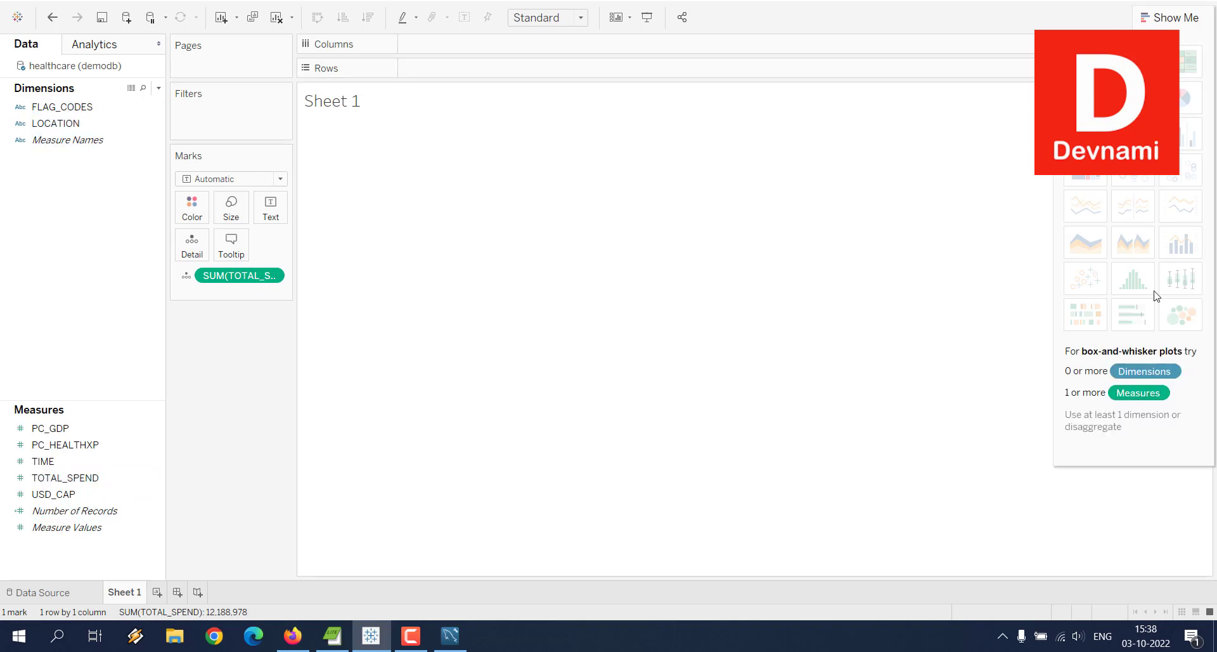
left_click(103, 46)
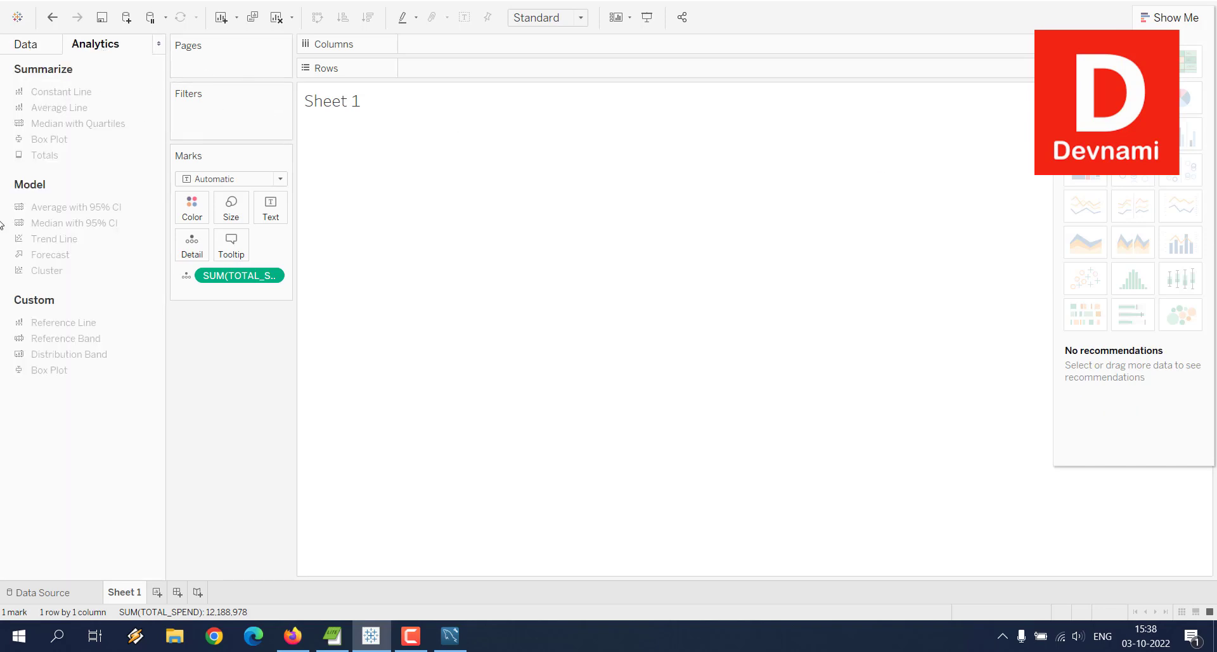
left_click(29, 45)
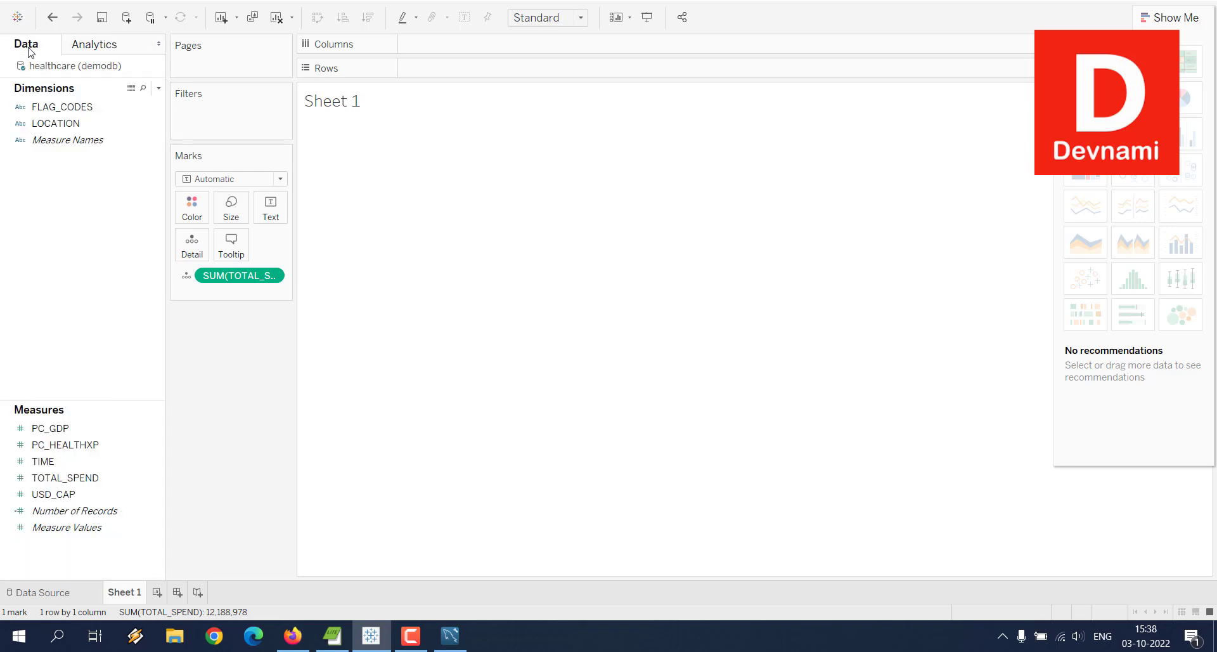
left_click(77, 591)
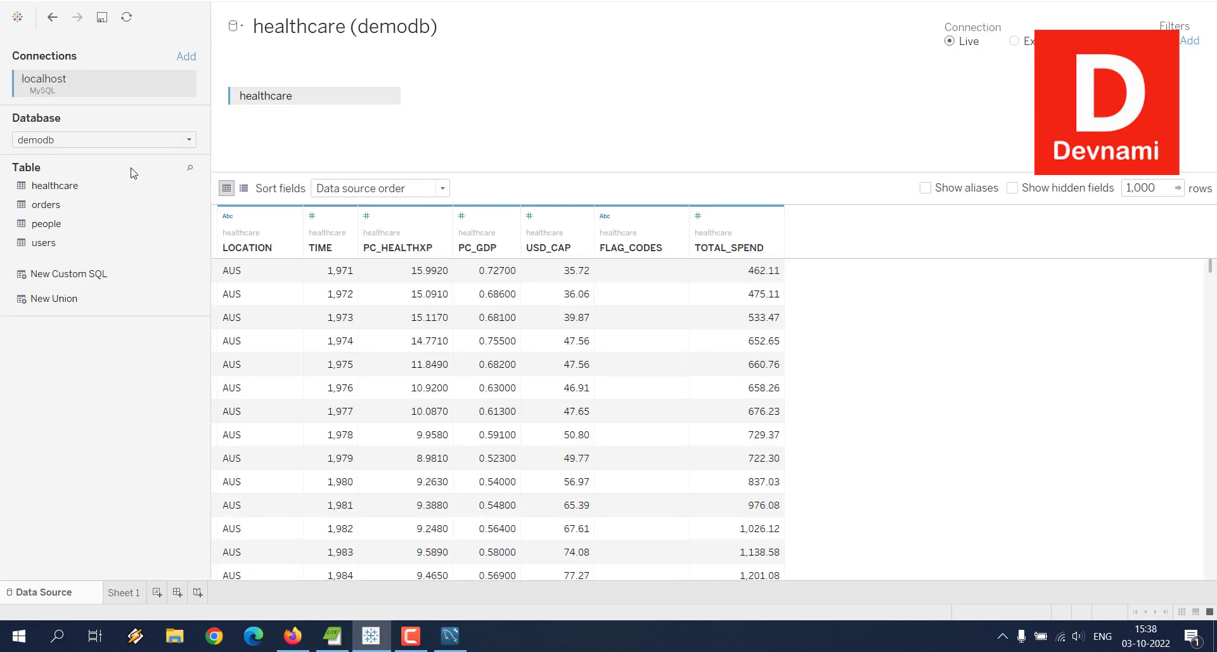
- Change the database to sales and remove the healthcare table from the data source canvas
left_click(189, 140)
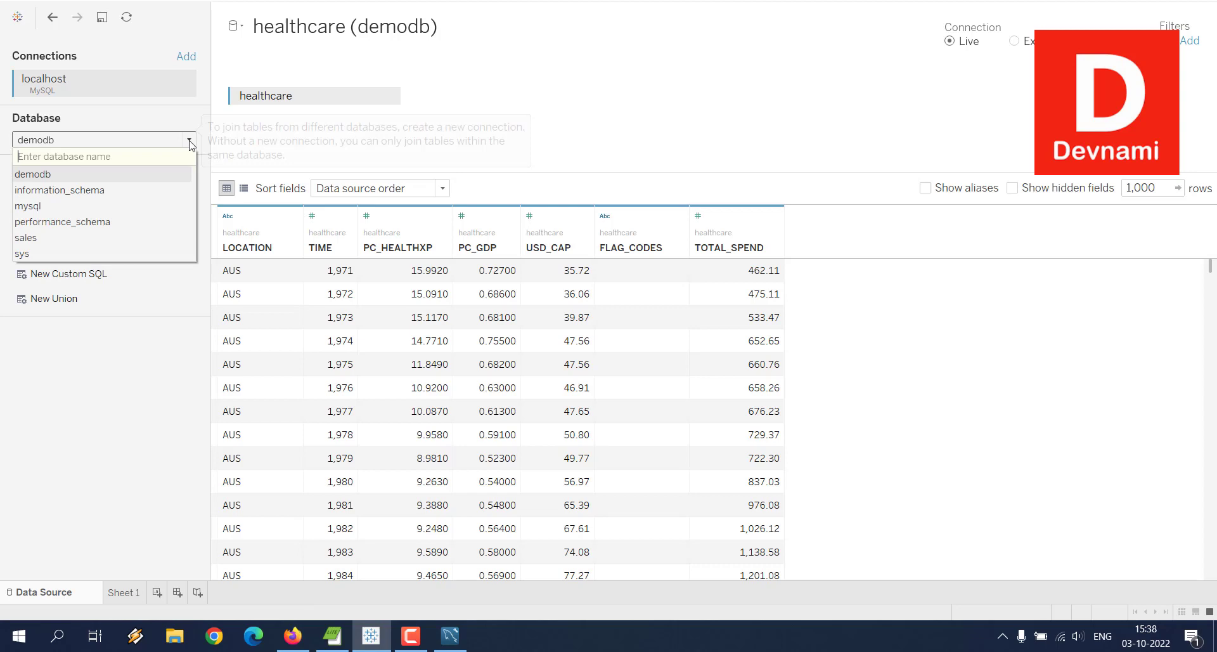
left_click(63, 238)
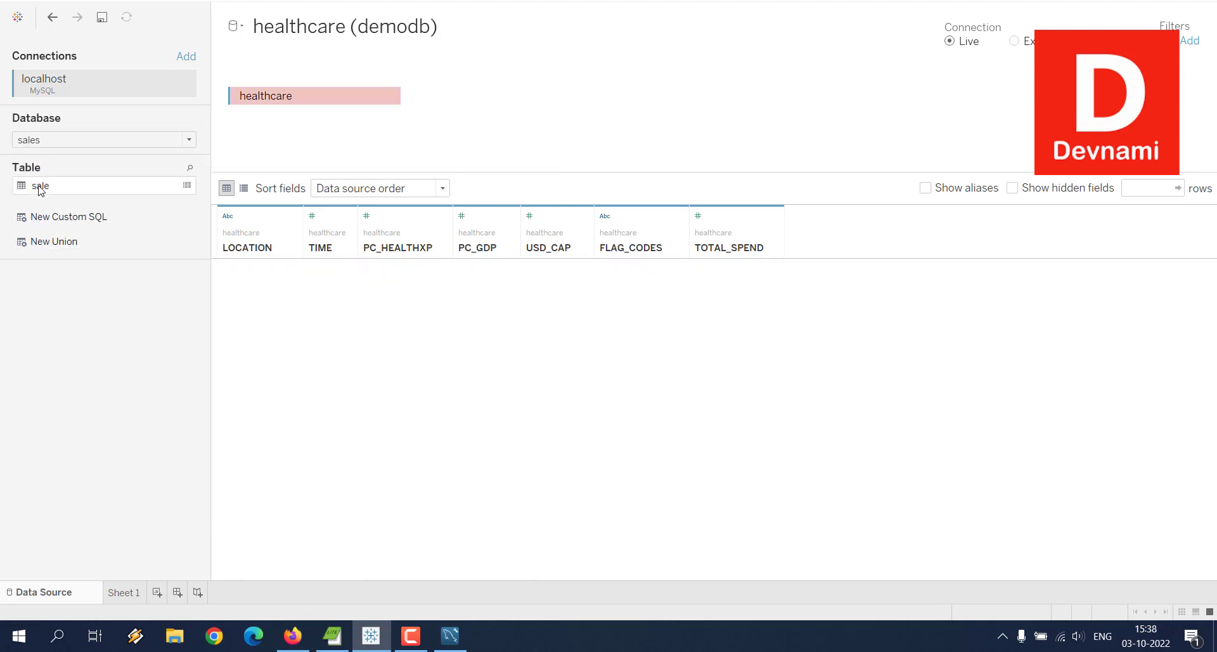
left_click(390, 97)
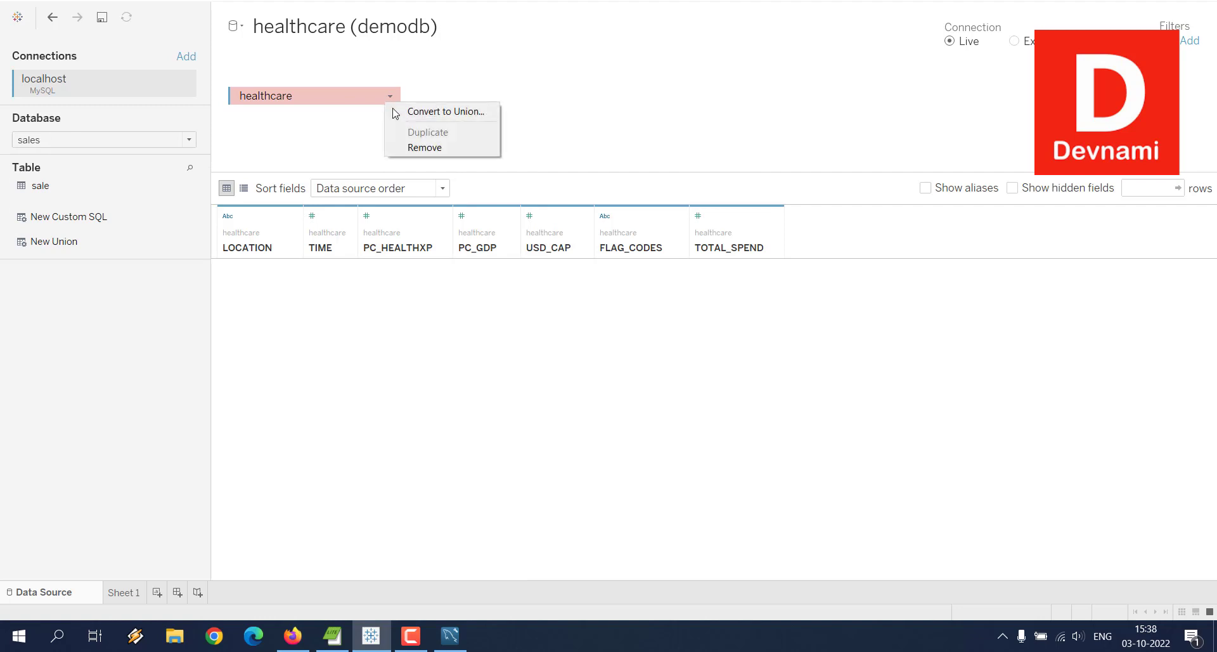
left_click(408, 147)
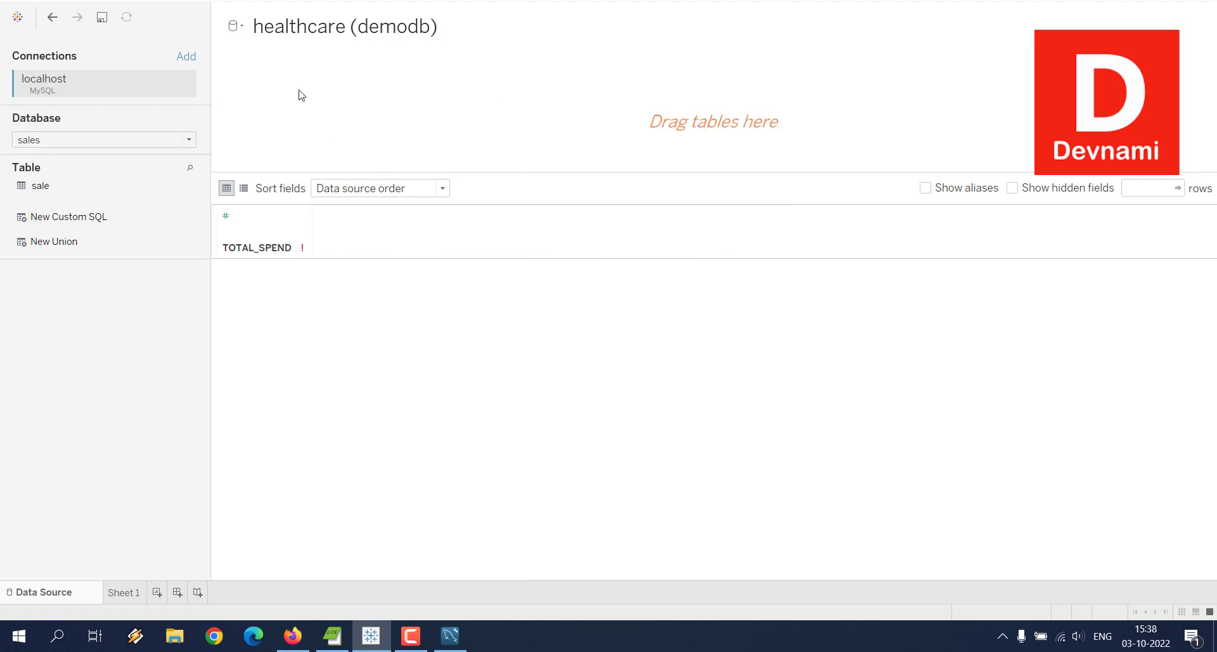
- Add the sale table to the data source canvas and load its data preview
left_click(47, 189)
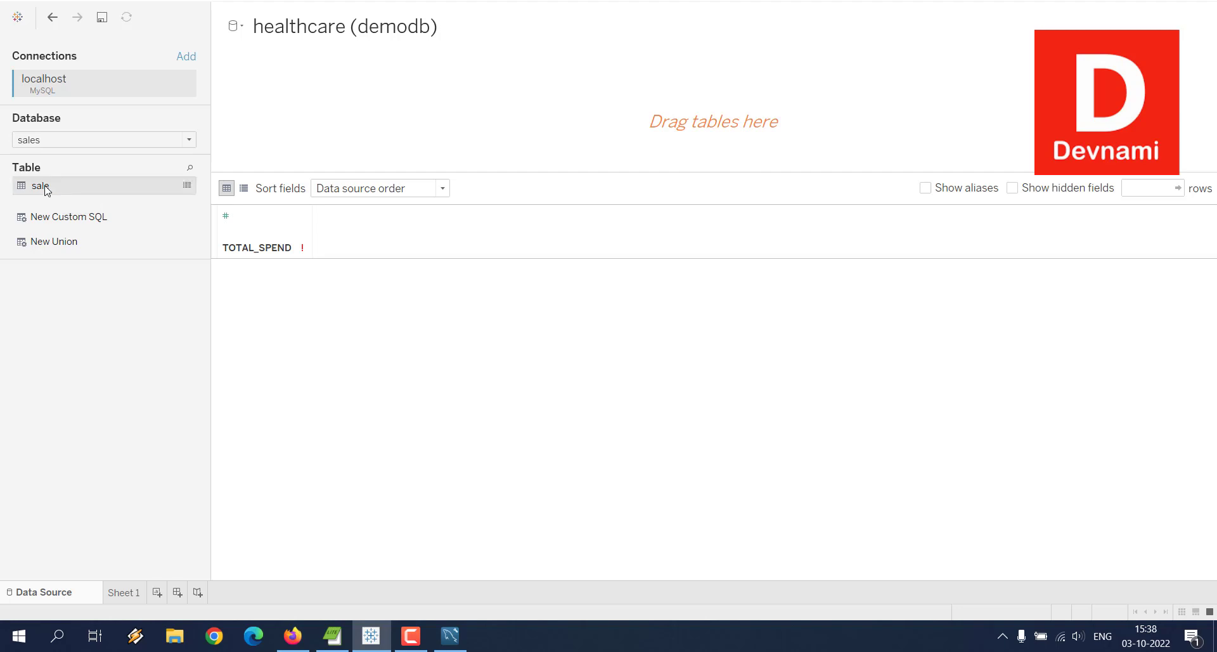
left_click_drag(47, 190, 299, 111)
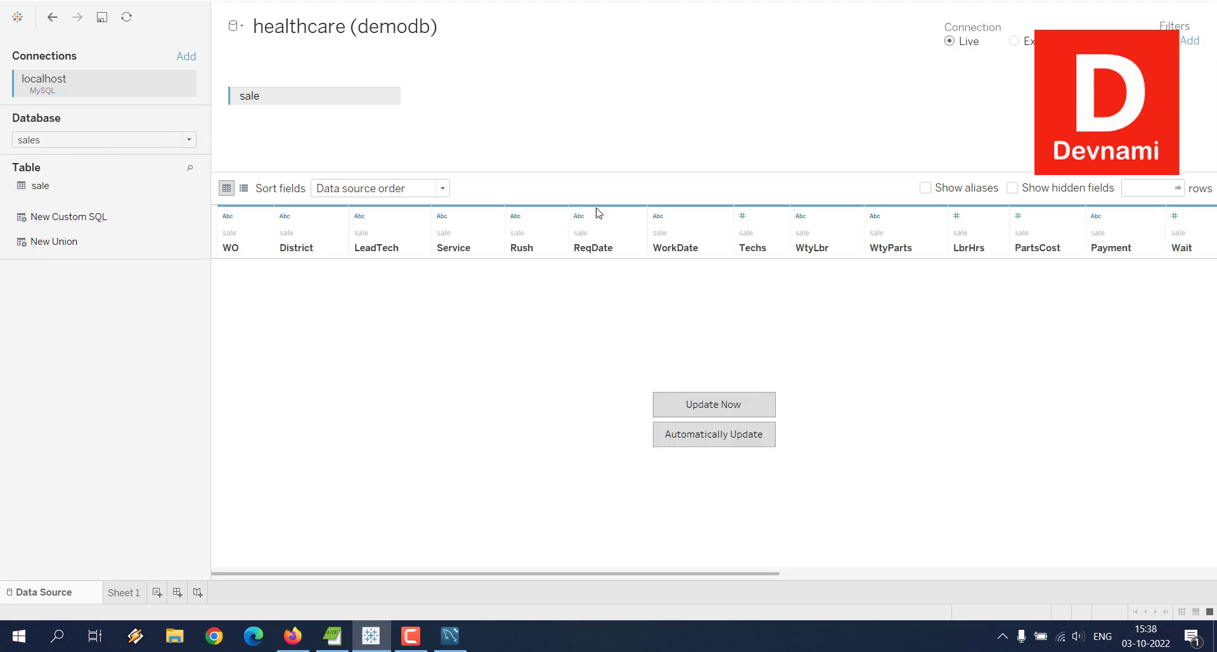
left_click(683, 404)
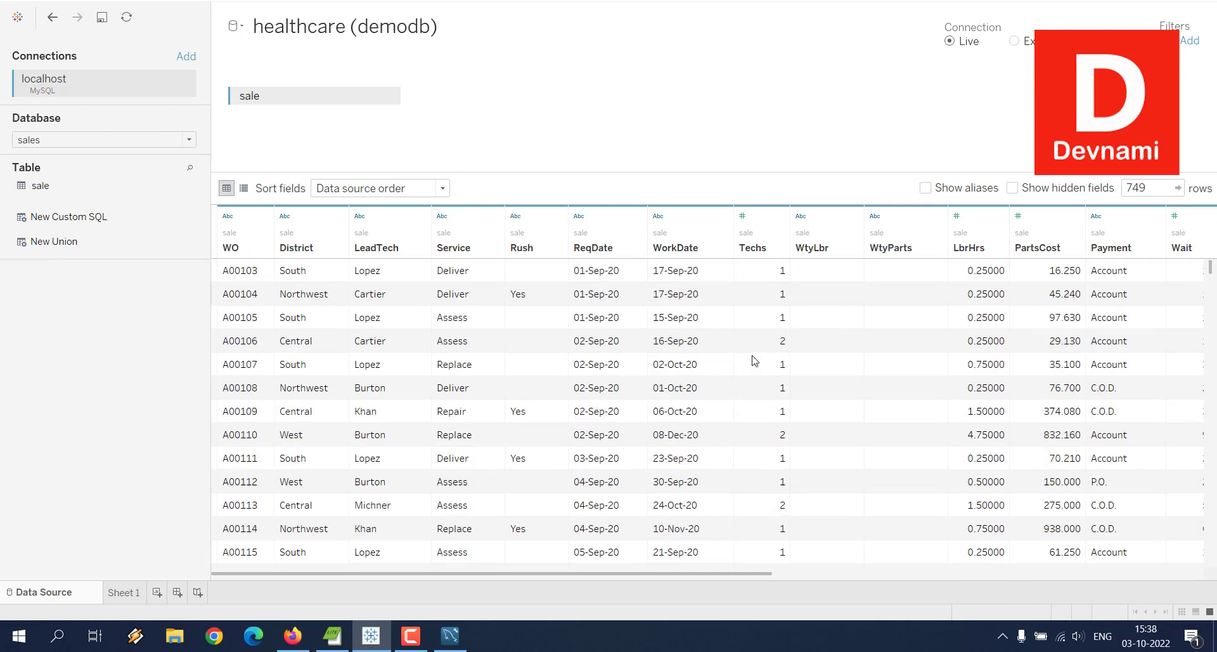
scroll(755, 361, "down", 5)
scroll(755, 361, "up", 6)
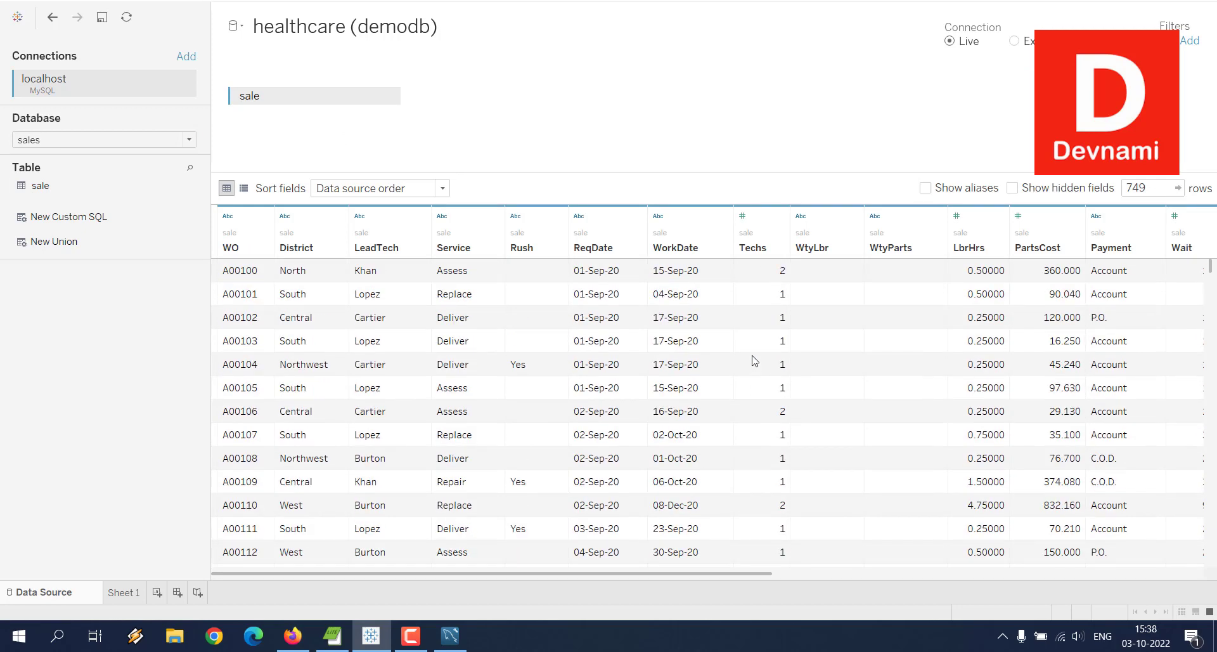
- Examine the sale table's fields and the analytics options in Sheet 1 and return to the data source page
left_click(124, 592)
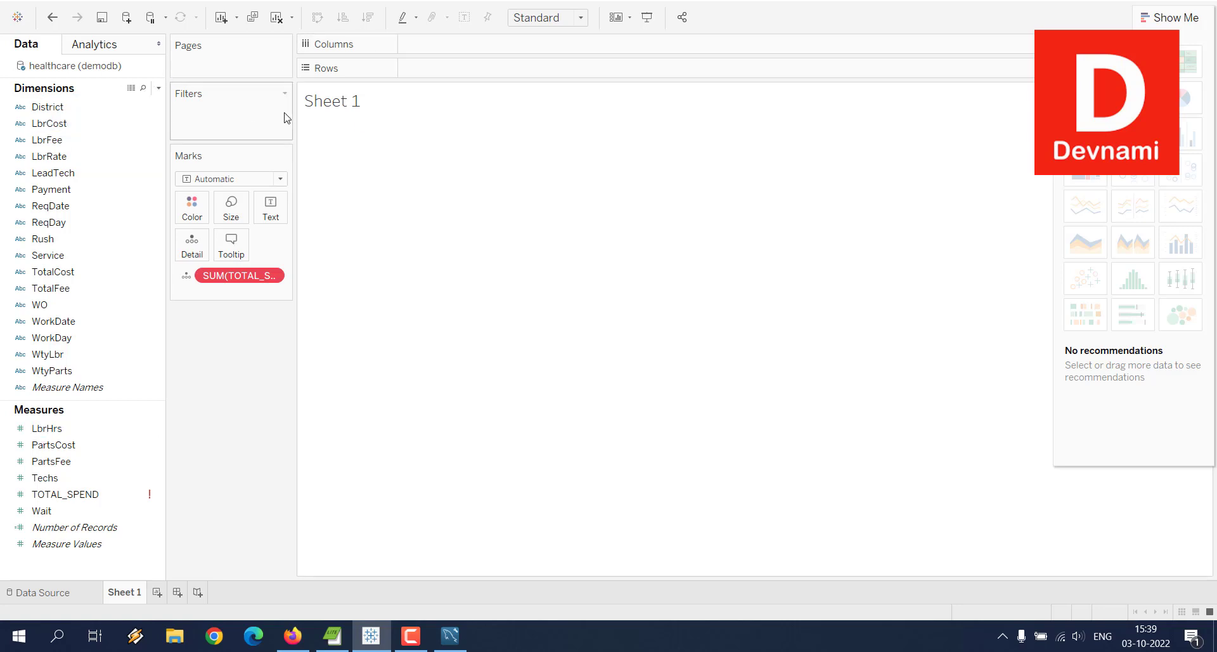
left_click(79, 44)
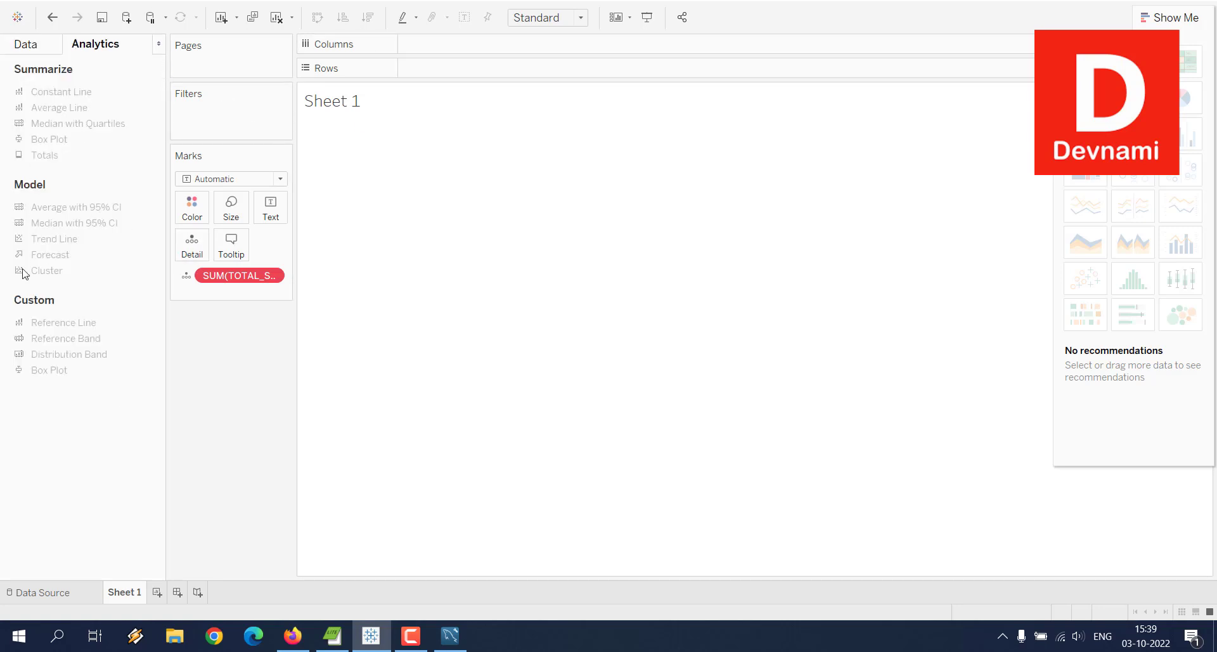
left_click(64, 594)
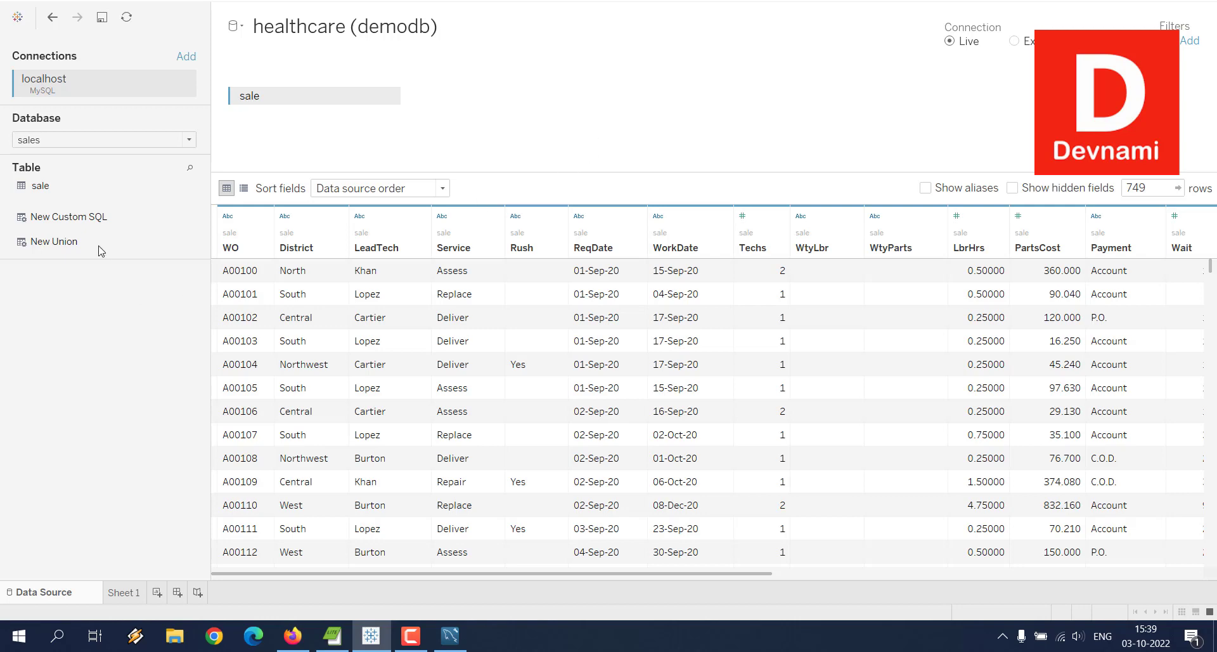
- Open the custom SQL editor to view it and close it without entering a query
left_click(69, 218)
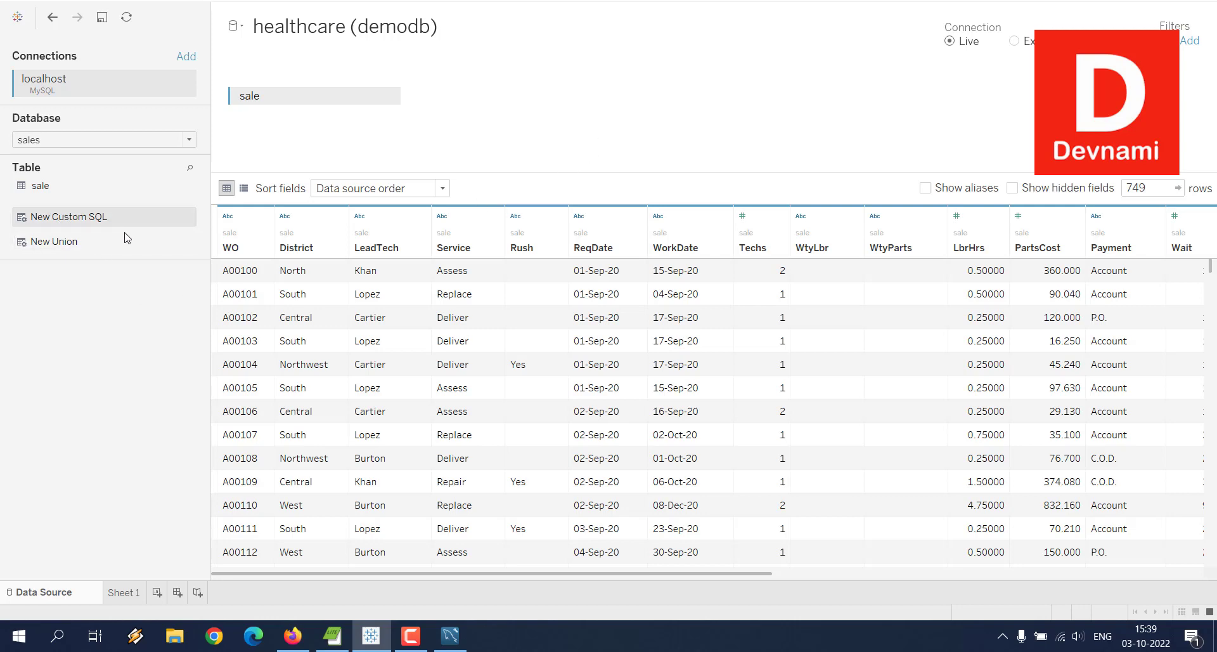
double_click(113, 218)
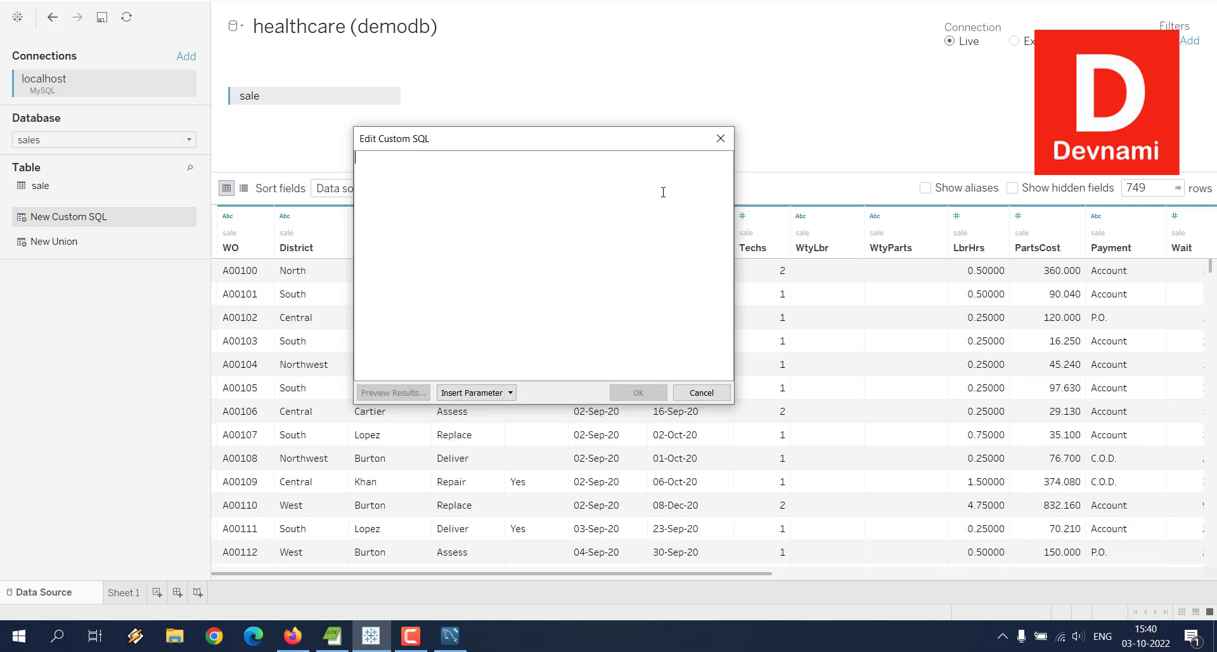
left_click(721, 138)
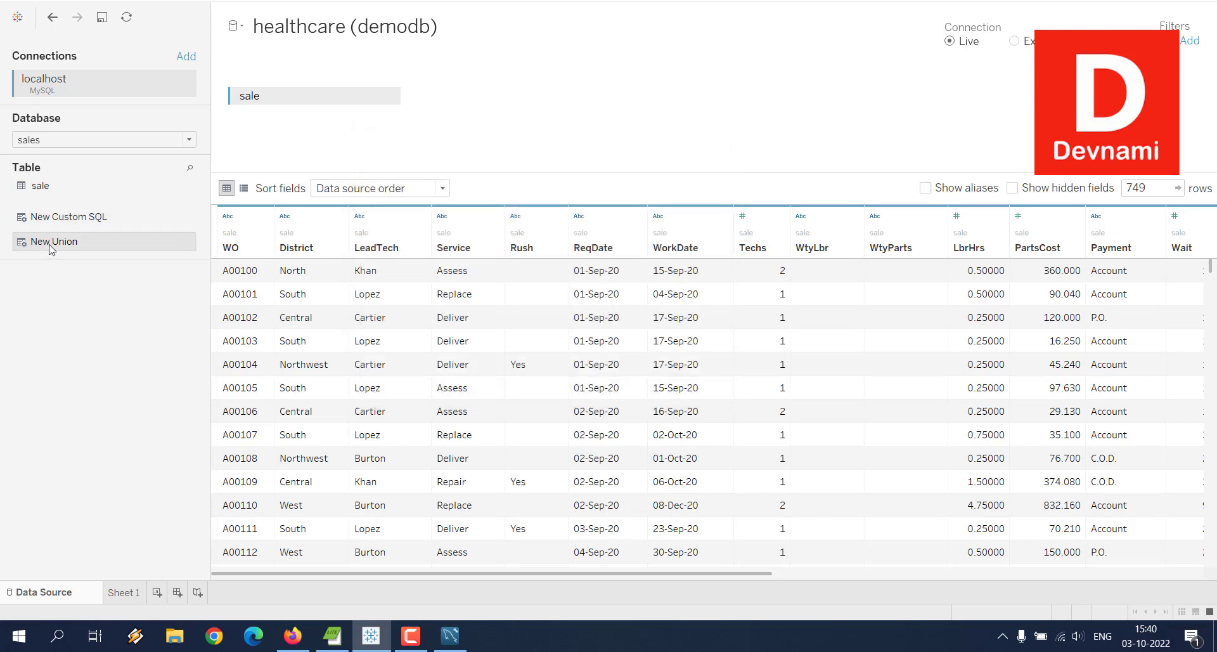
- View the specific and wildcard options for a new union and close the dialog without creating one
double_click(50, 244)
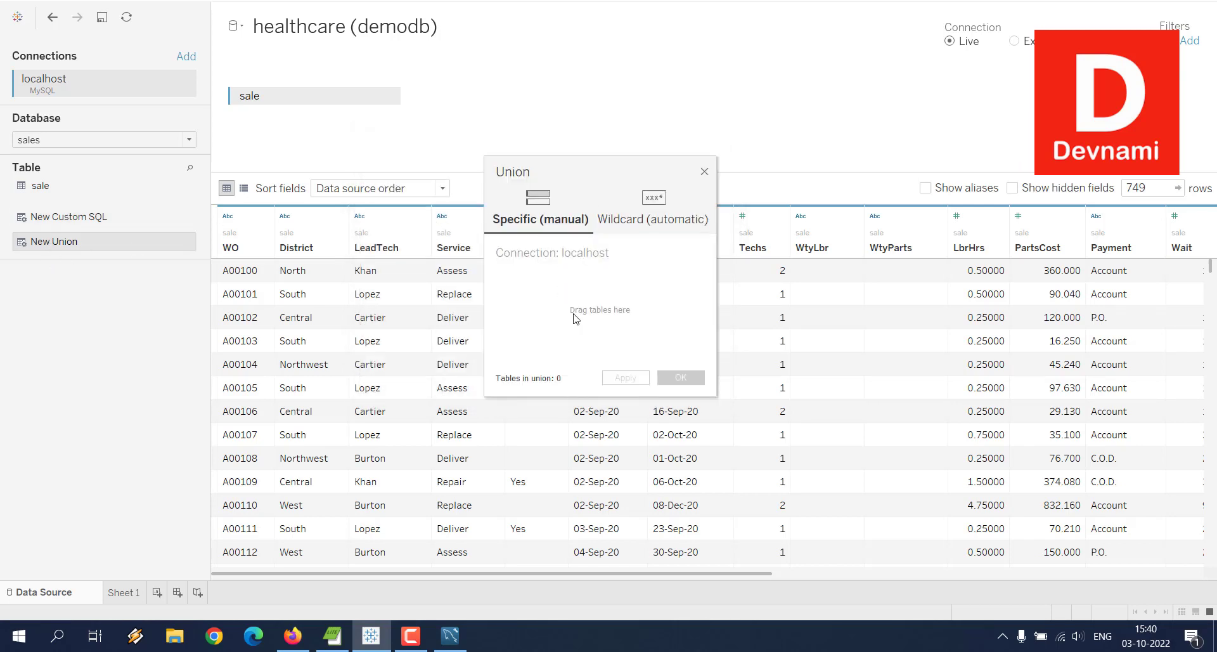
left_click(650, 226)
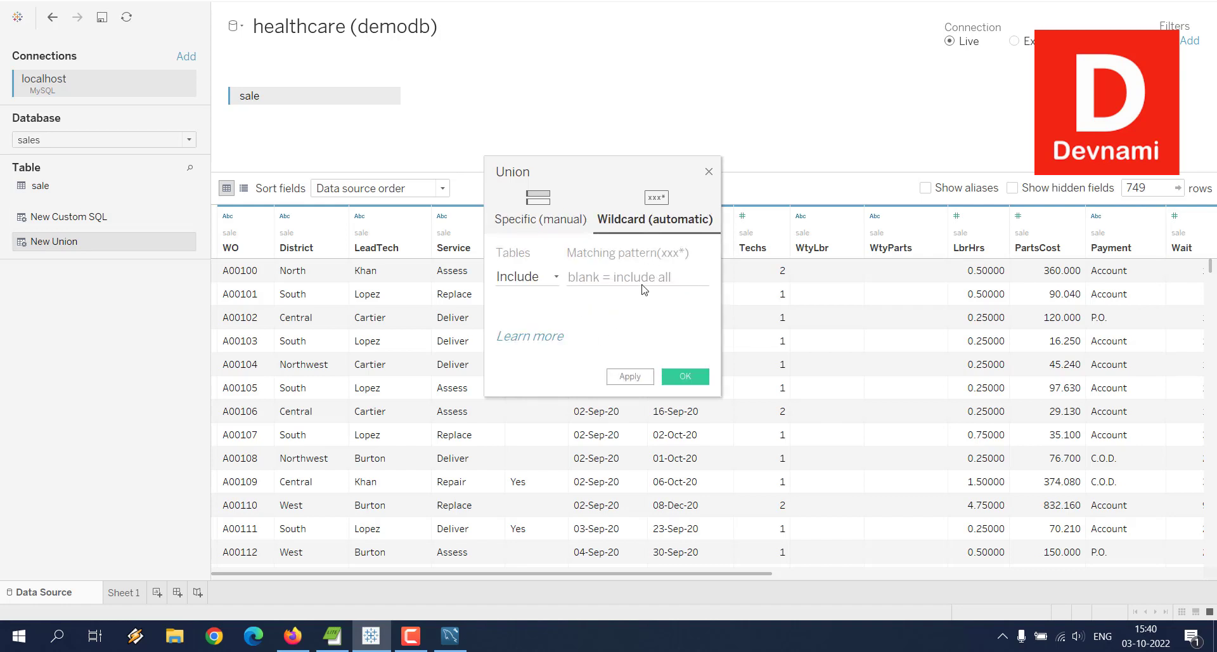
left_click(570, 217)
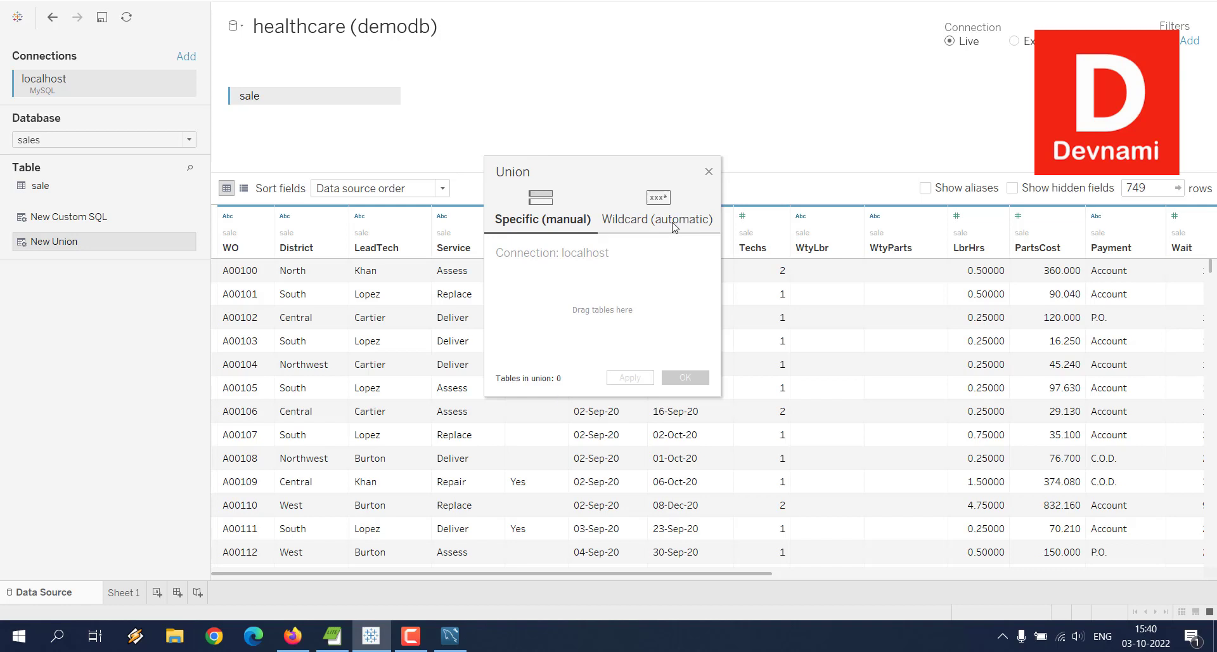
left_click(709, 173)
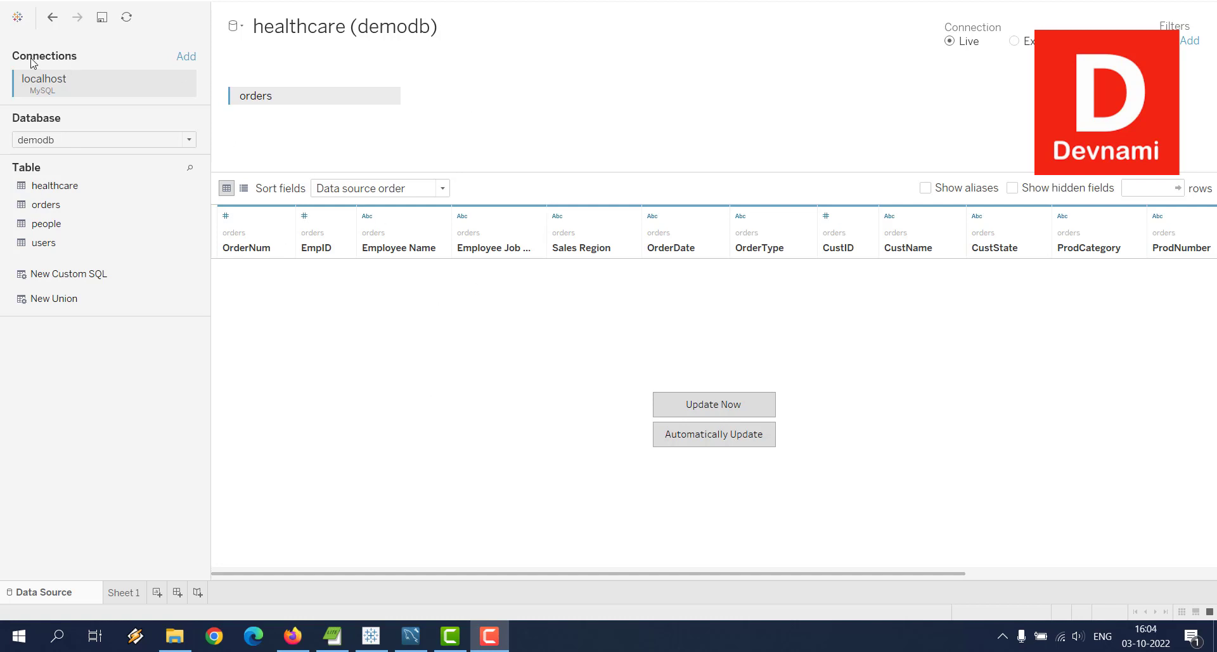
- Browse the file and server connectors available for adding another connection, then close the list
left_click(186, 57)
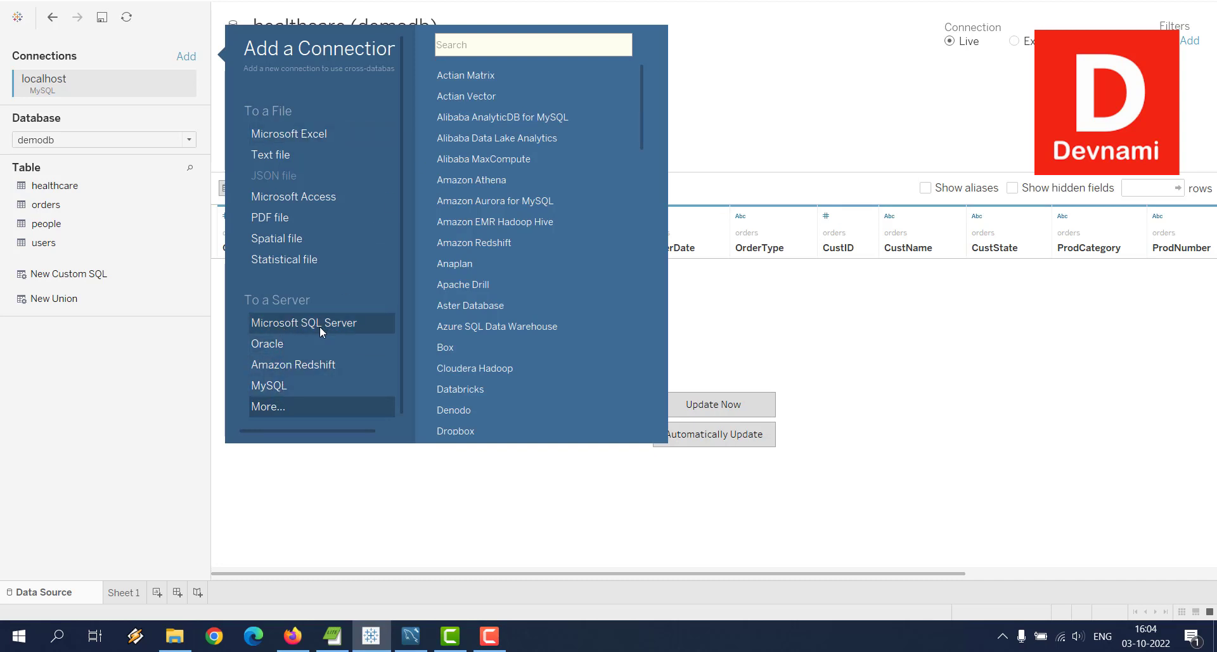
scroll(606, 271, "down", 20)
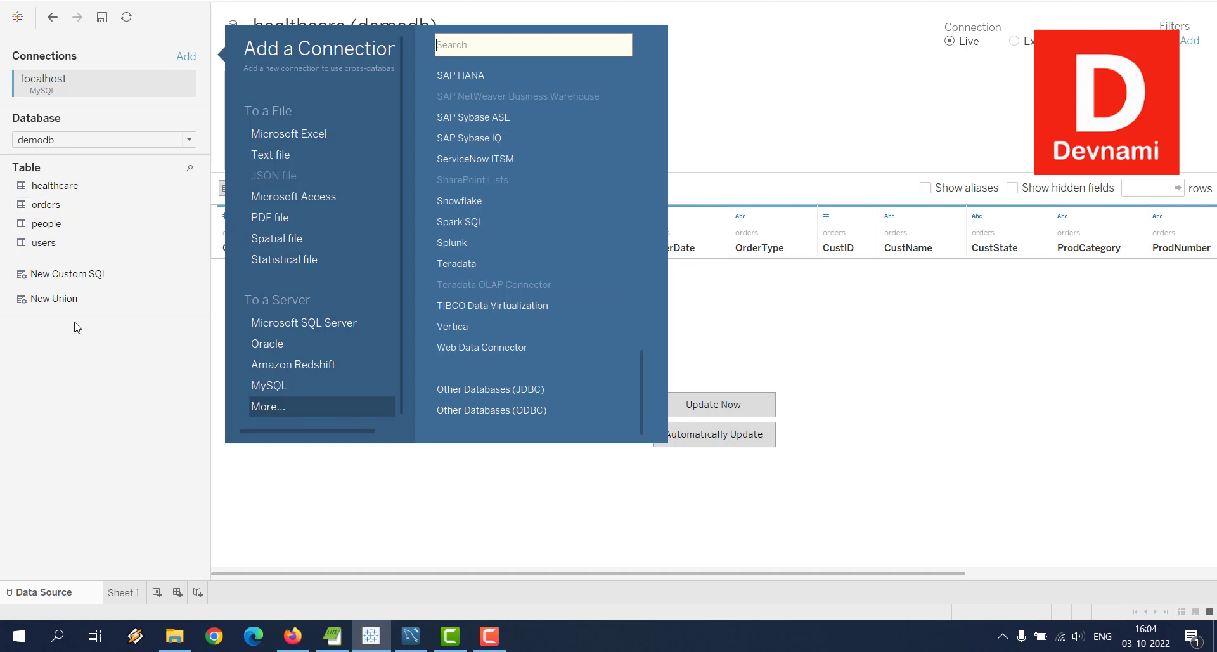
left_click(83, 380)
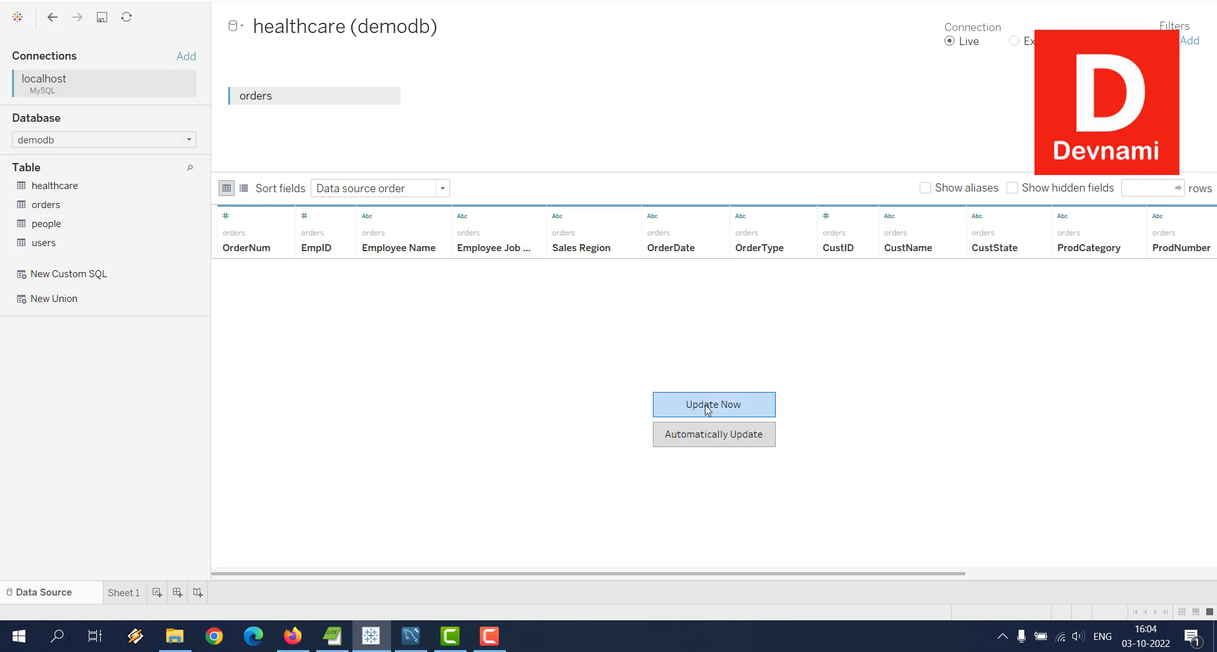
- Load the data preview of the orders table and switch the connection from live to extract
left_click(705, 431)
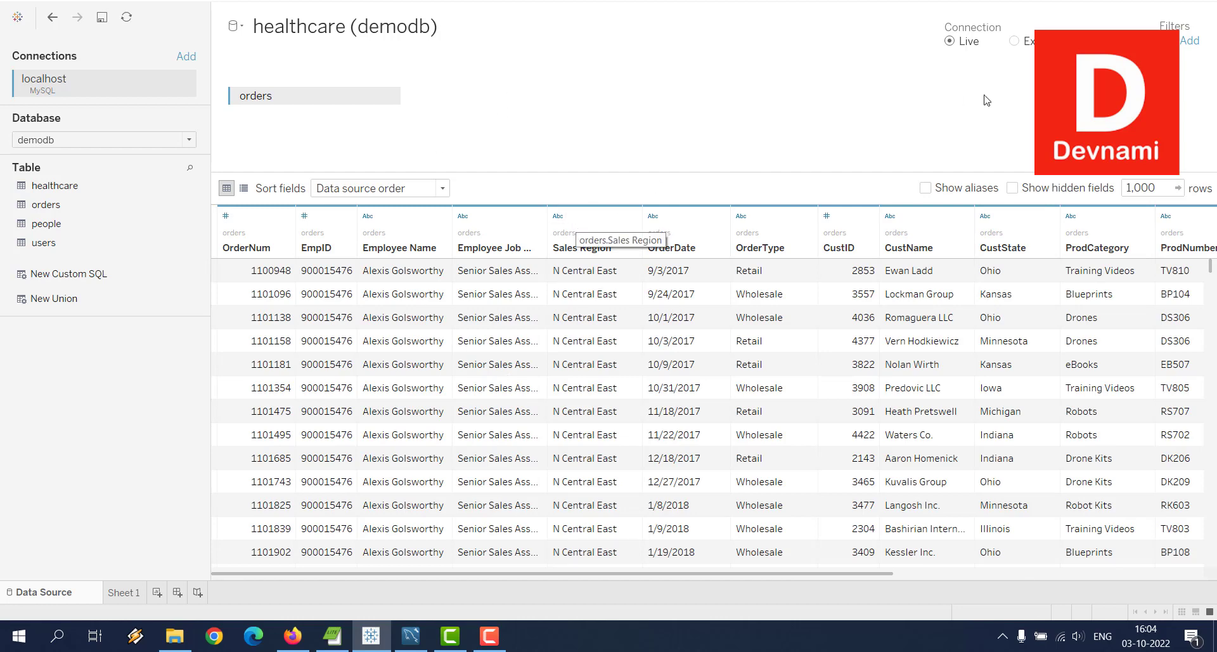
left_click(1015, 40)
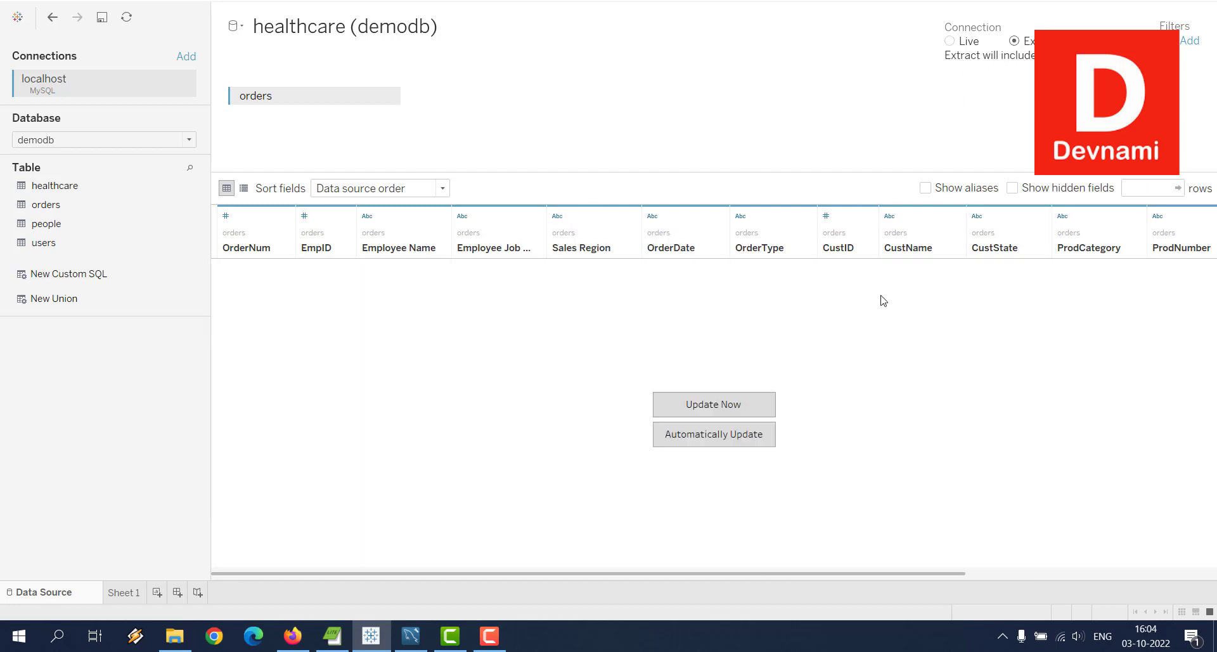
- Load the extract preview of the orders table and open Sheet 1, cancelling the extract save before returning to the data source
left_click(758, 397)
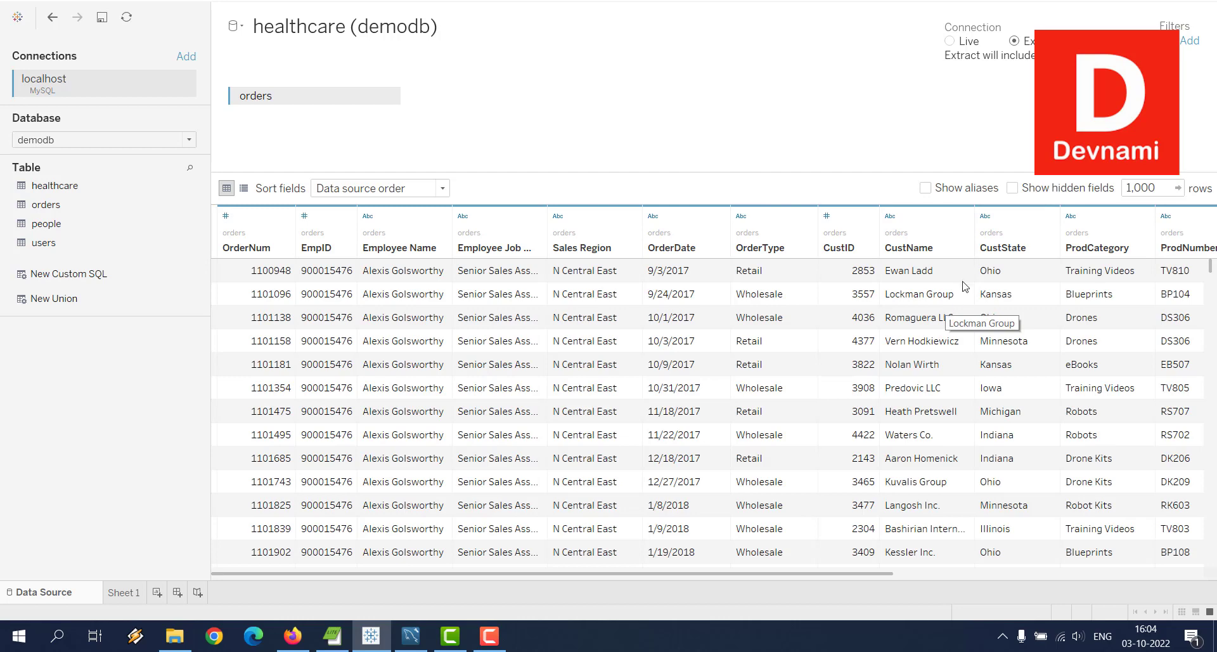
left_click(130, 594)
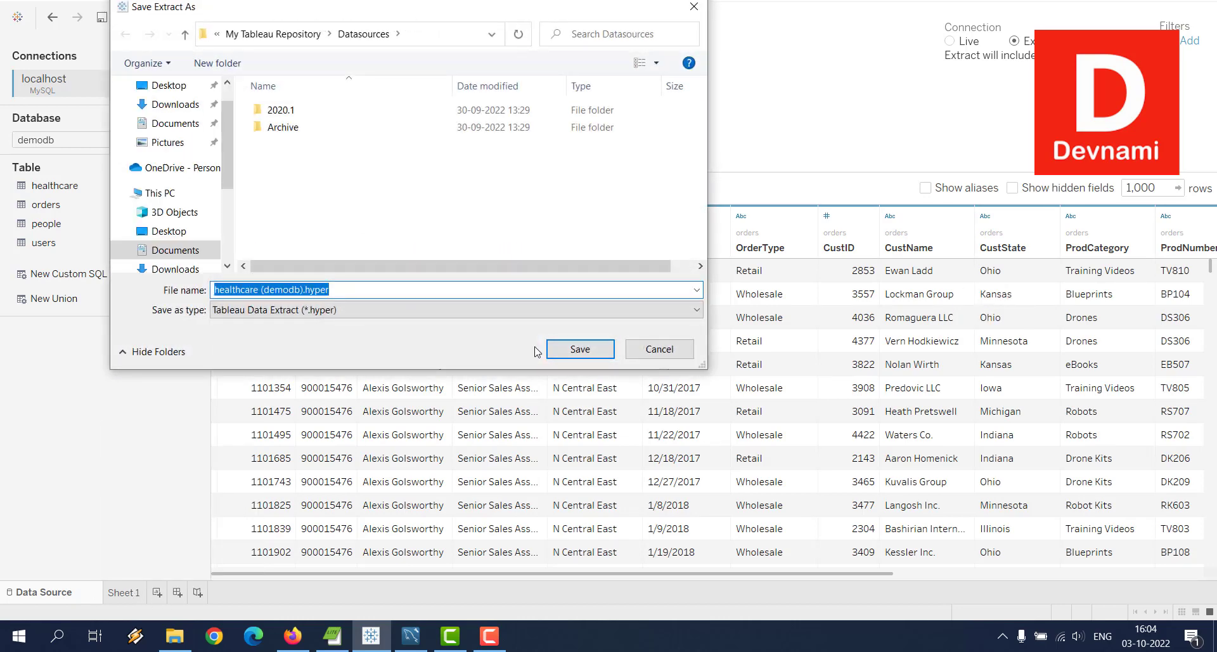
left_click(673, 349)
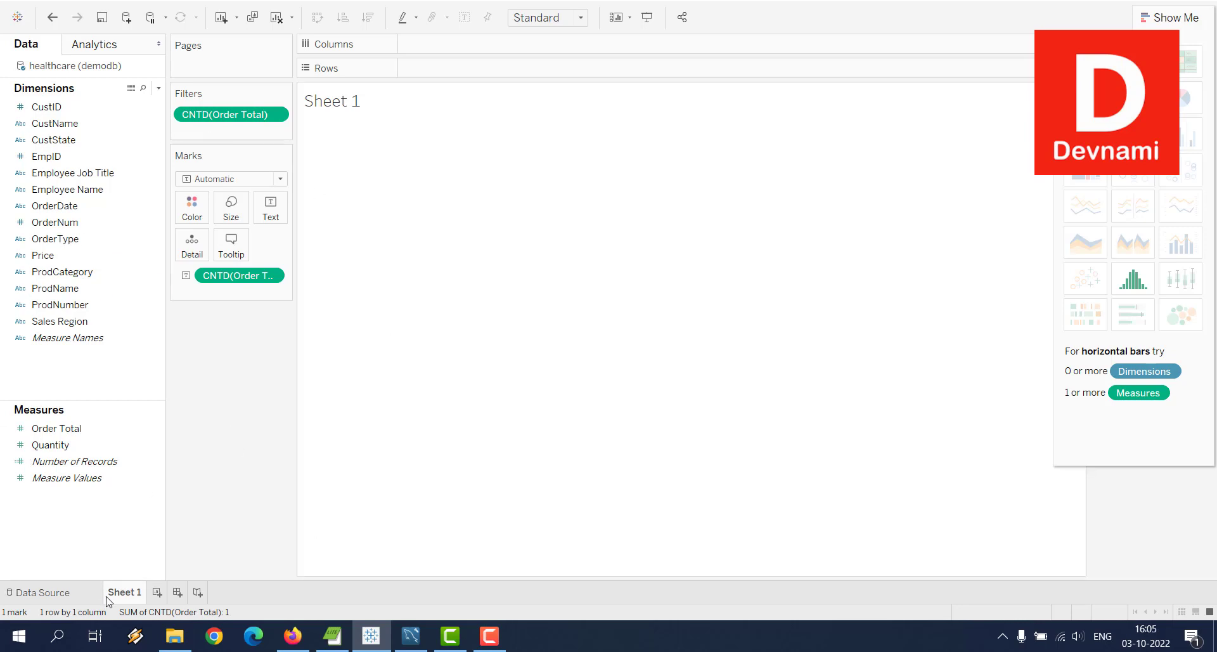
left_click(64, 592)
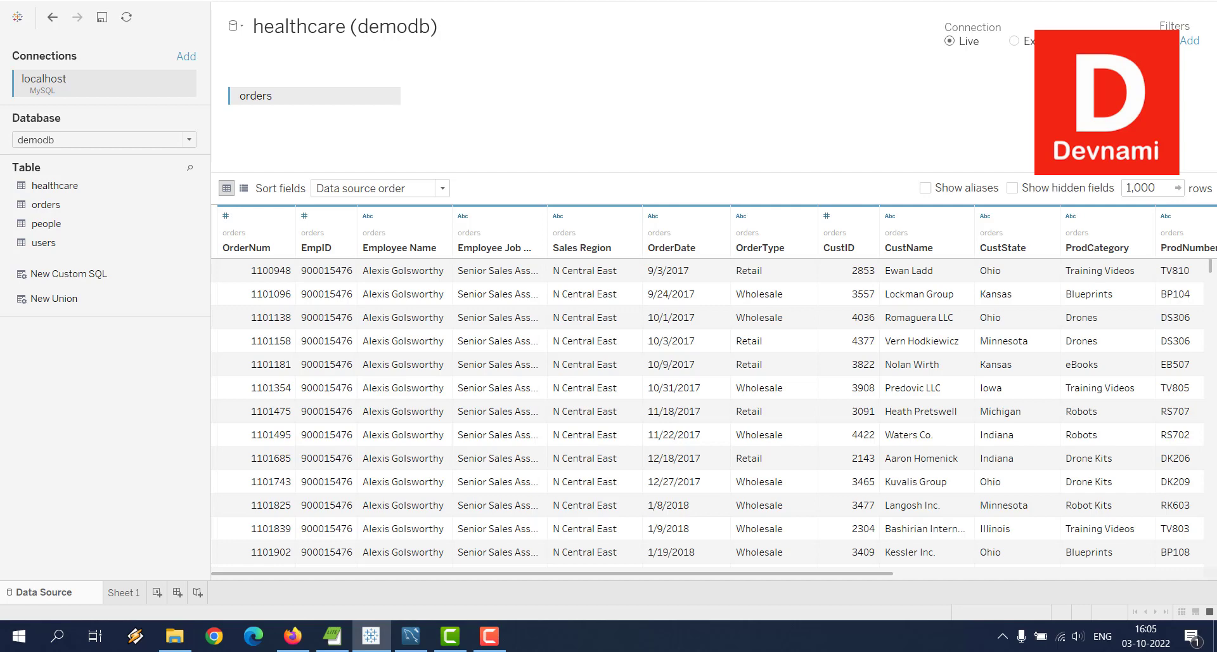
- View the fields available for a new data source filter and close the filter dialogs without adding one
left_click(1190, 41)
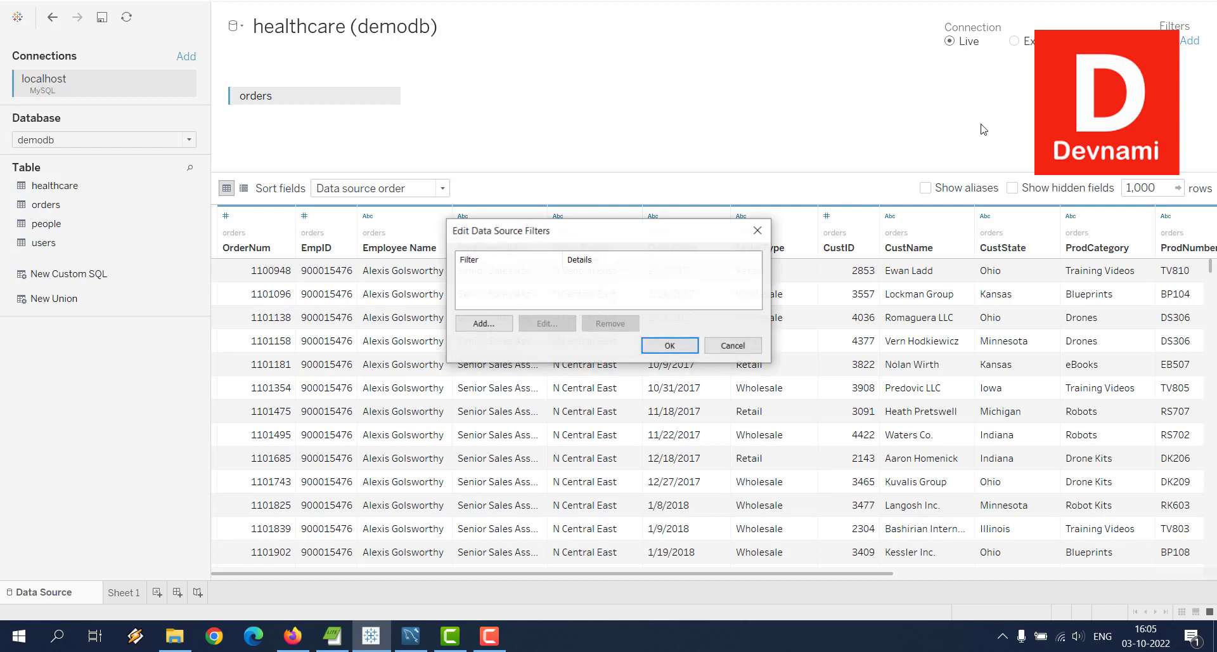
left_click(485, 323)
left_click_drag(580, 172, 301, 130)
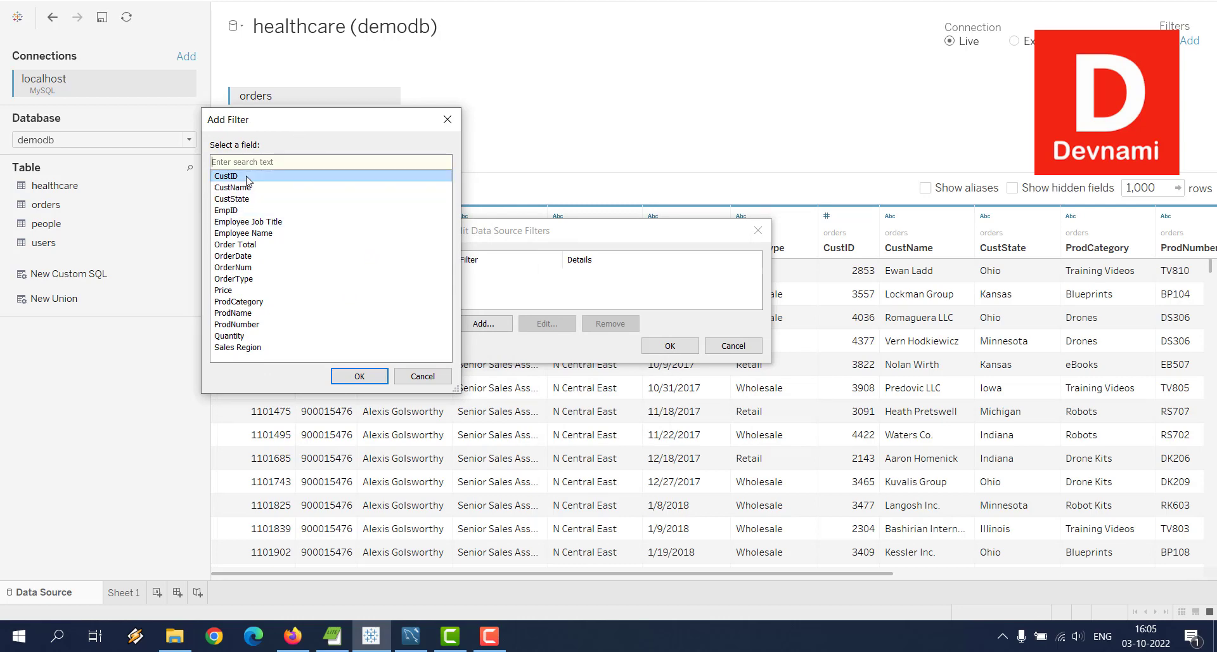
left_click(249, 200)
left_click(250, 244)
left_click(261, 290)
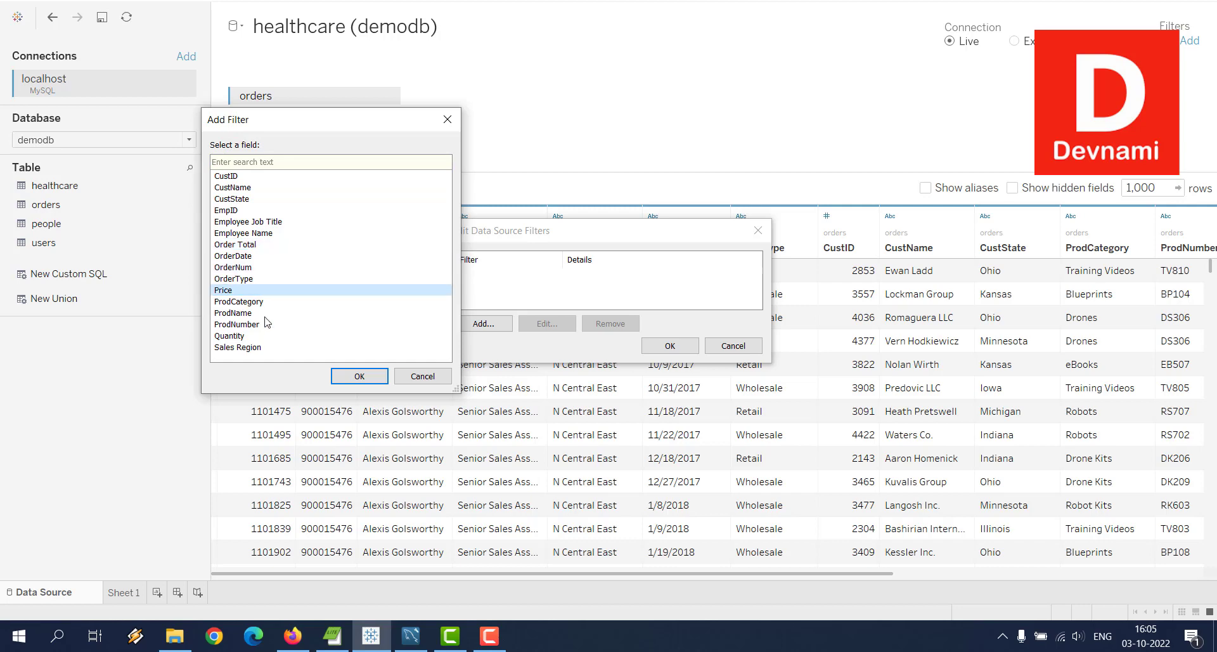
left_click(267, 324)
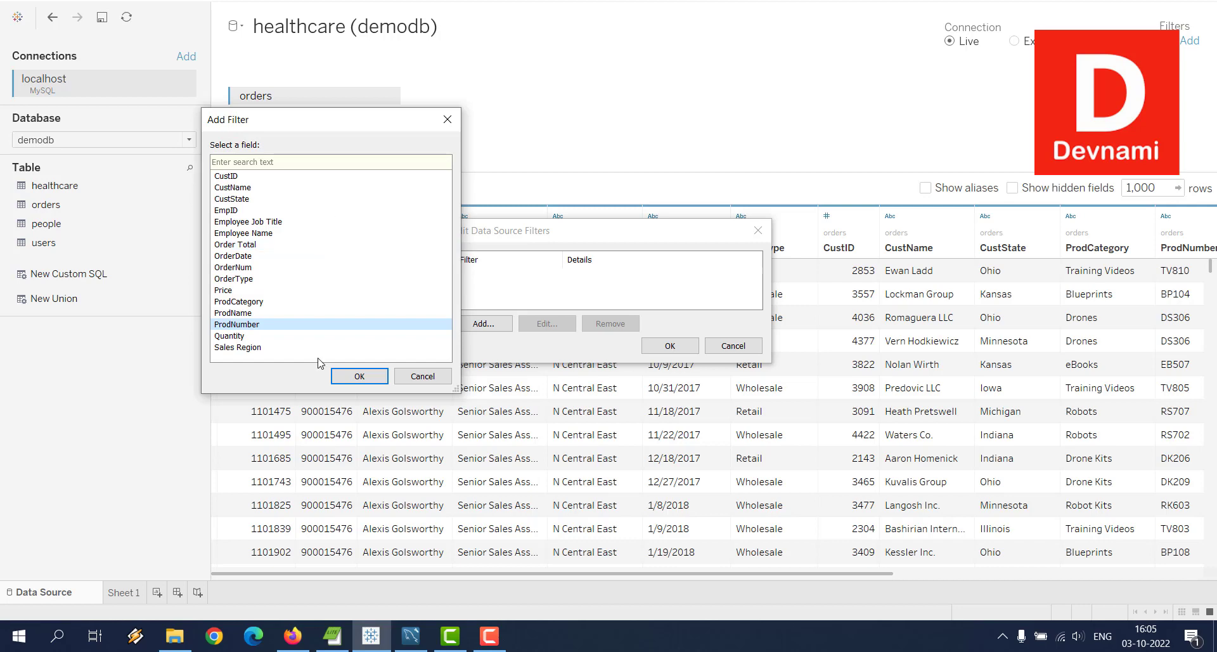
left_click(447, 119)
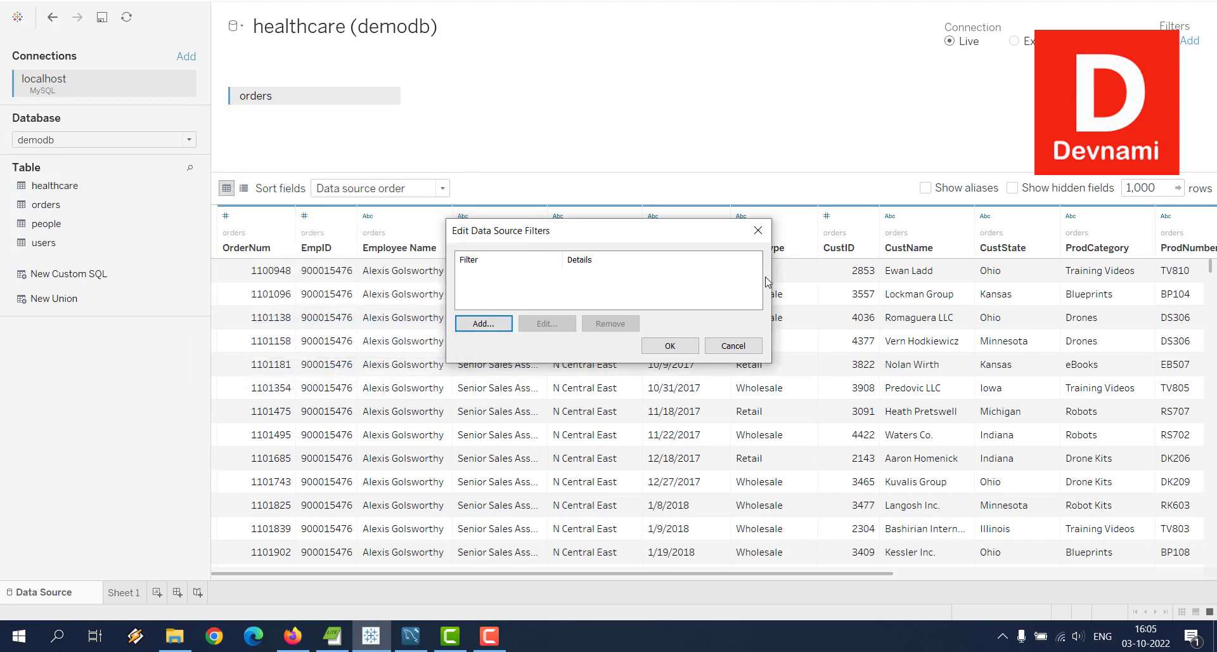
left_click(760, 232)
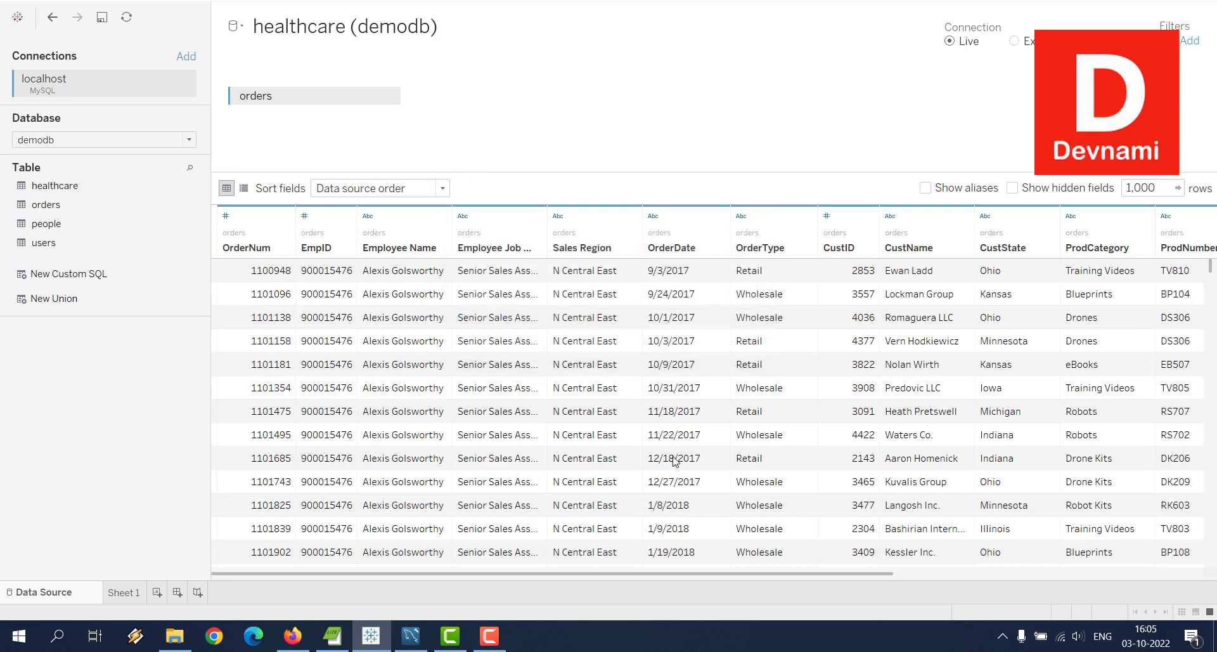
- Switch the orders connection to extract, update its data preview, and set the connection back to live
left_click_drag(786, 575, 361, 603)
left_click(1015, 42)
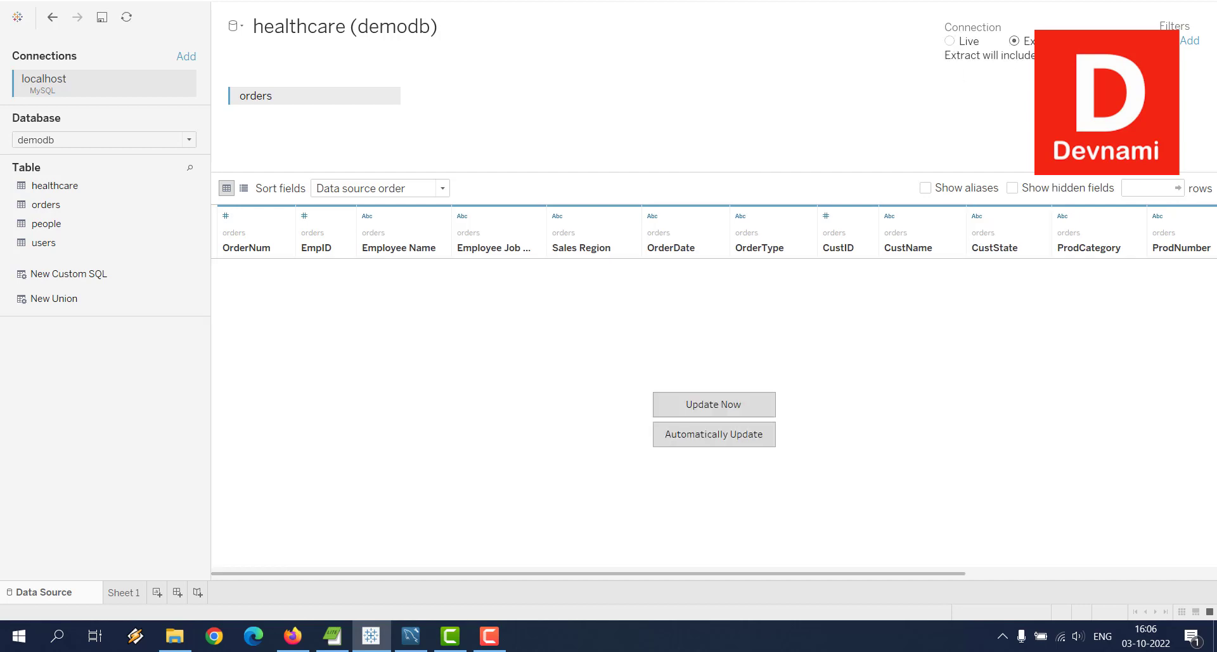
left_click(739, 403)
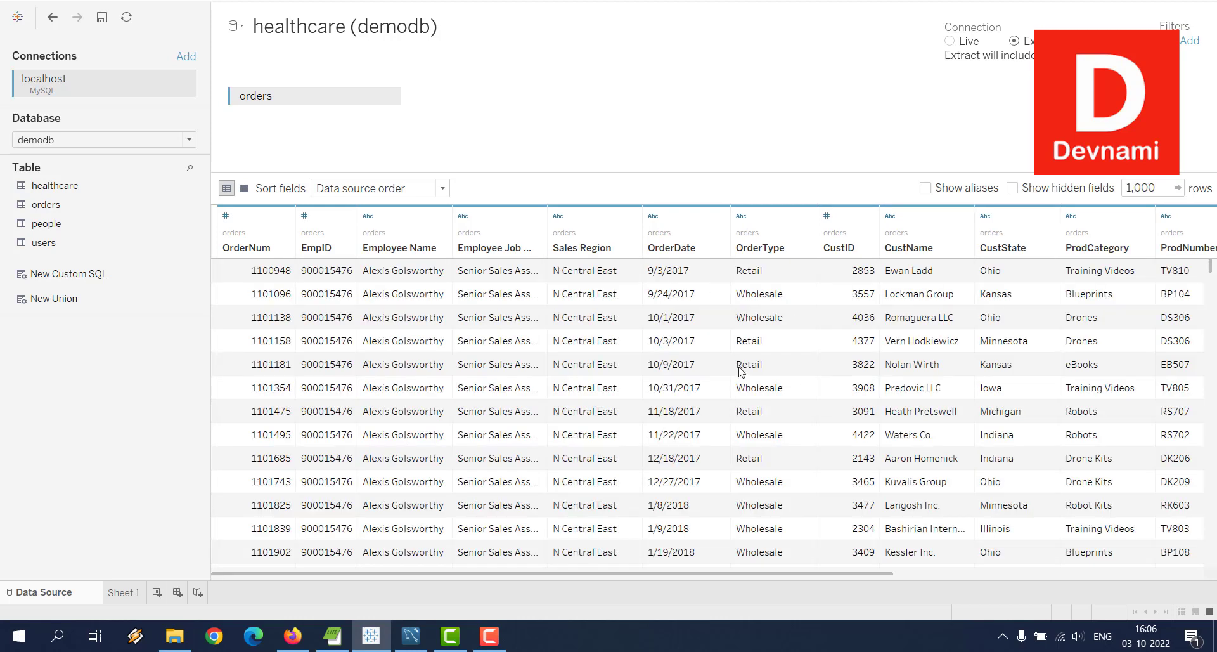
left_click(953, 43)
- View the save options for the workbook and cancel without saving it
left_click(102, 19)
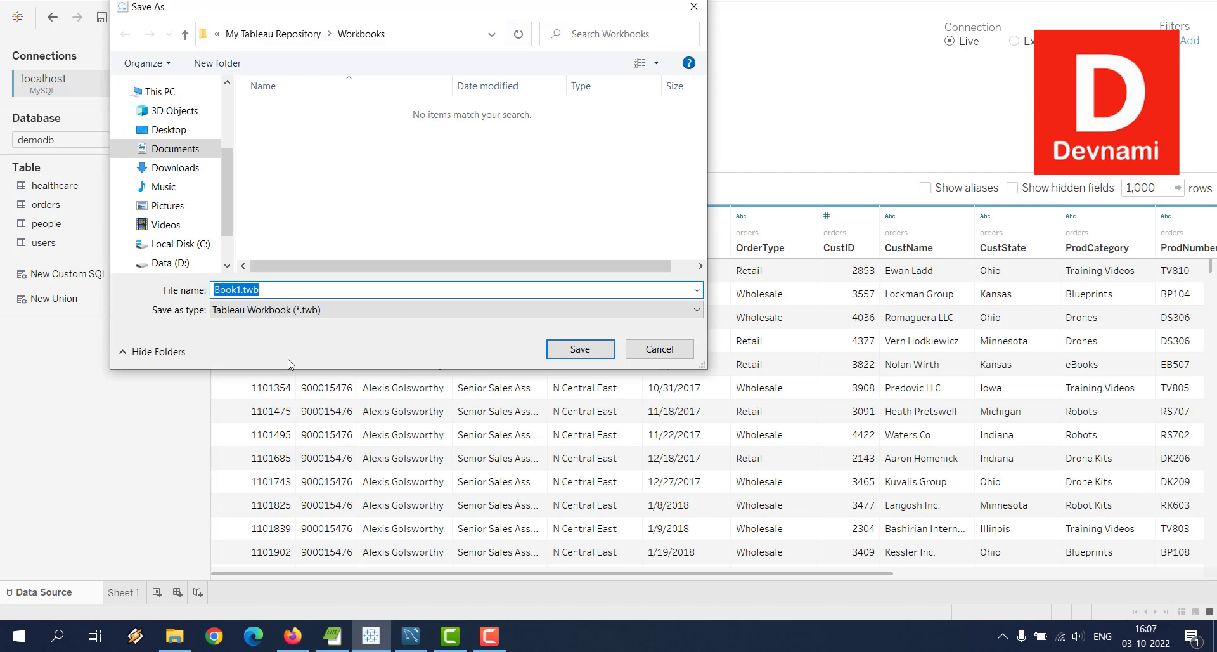
left_click(659, 349)
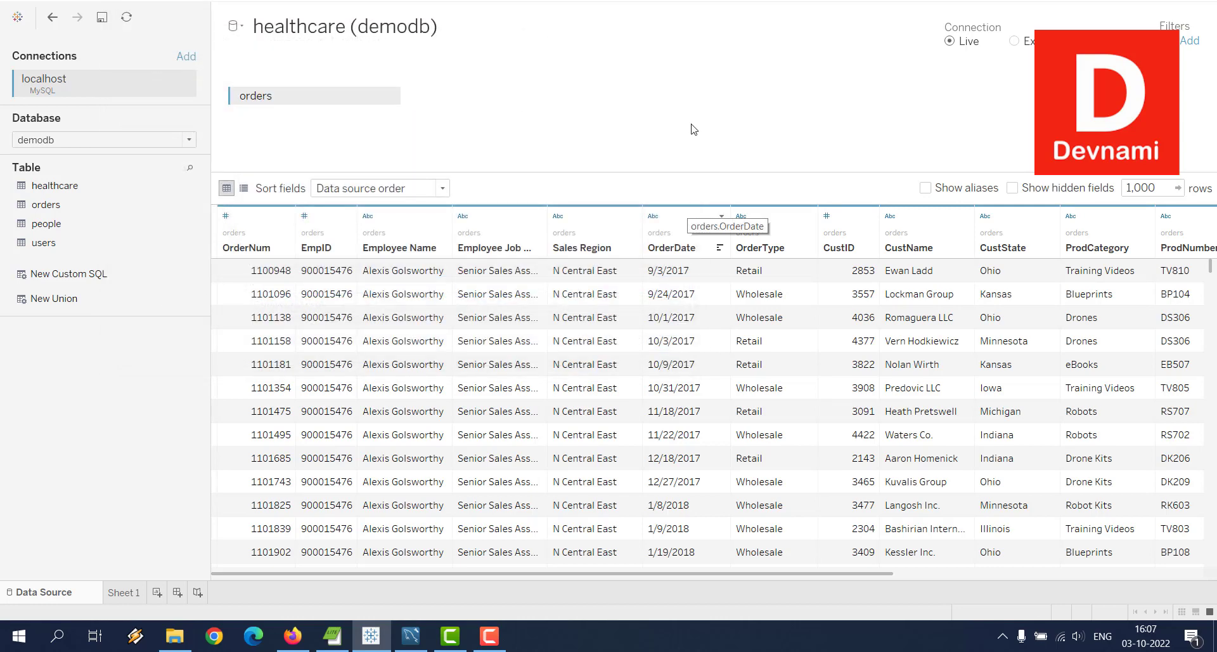